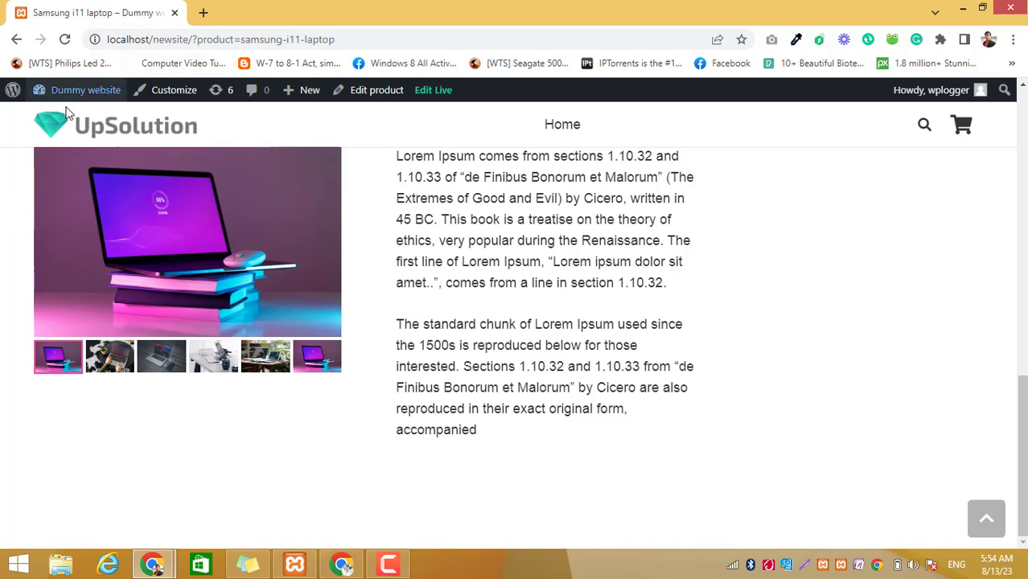
- Open the list of all store products in the site's admin dashboard
mouse_move(64, 95)
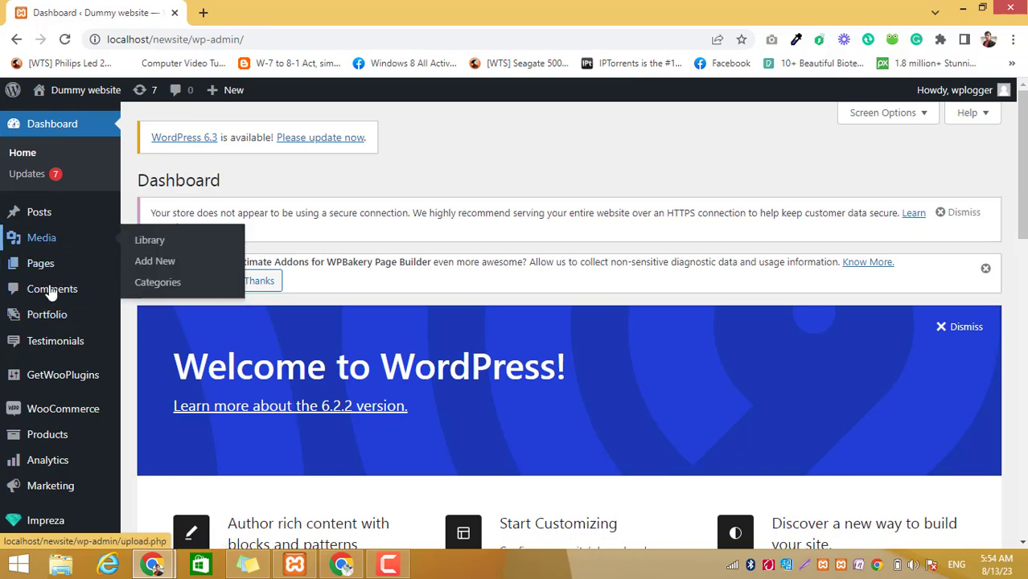
mouse_move(50, 448)
scroll(51, 453, down, 2)
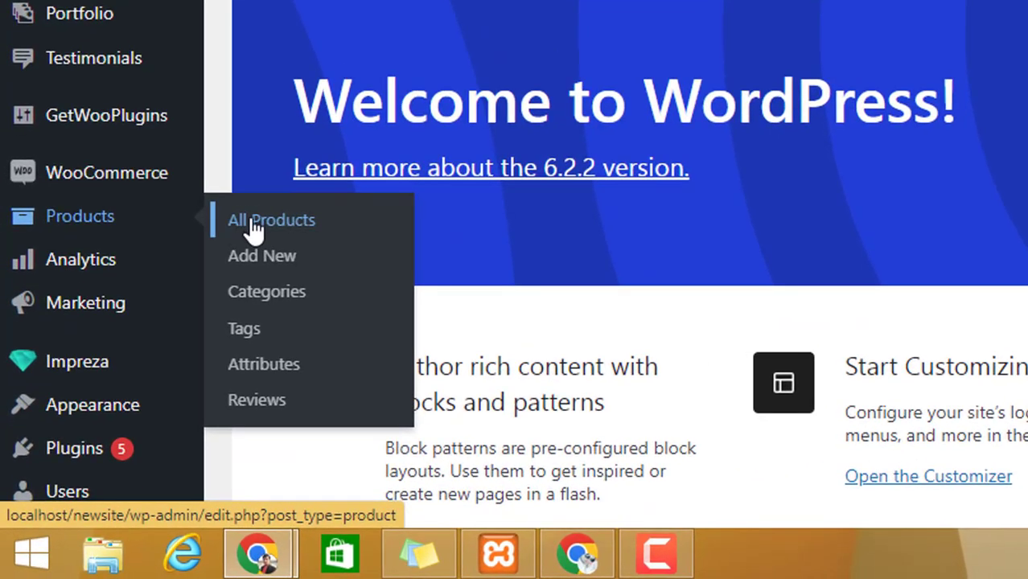
click(261, 229)
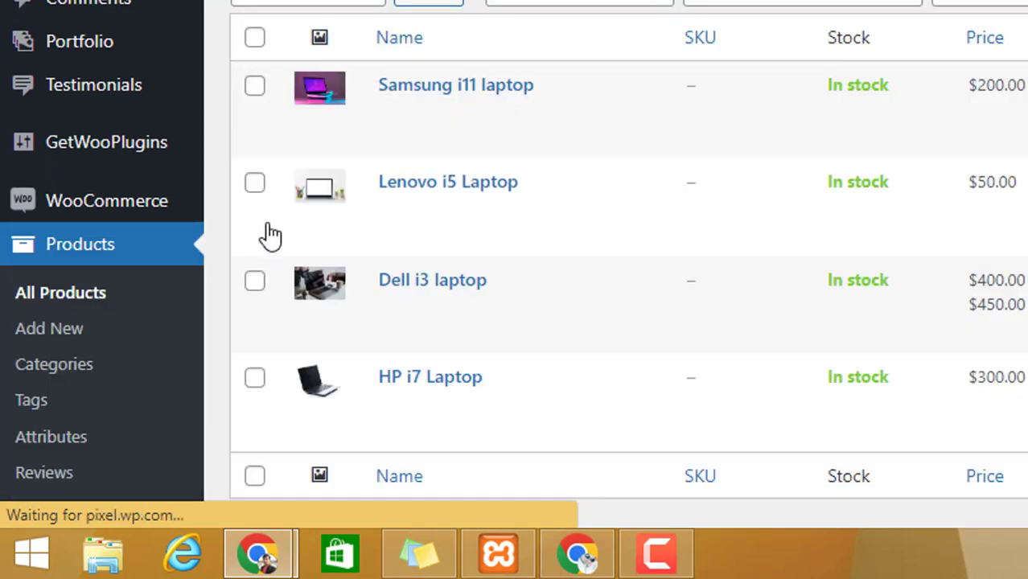
- Quick-edit the Samsung i11 laptop to add the Lenovo, HP Laptop, Dell and Uncategorized categories, and update the product
scroll(521, 126, up, 2)
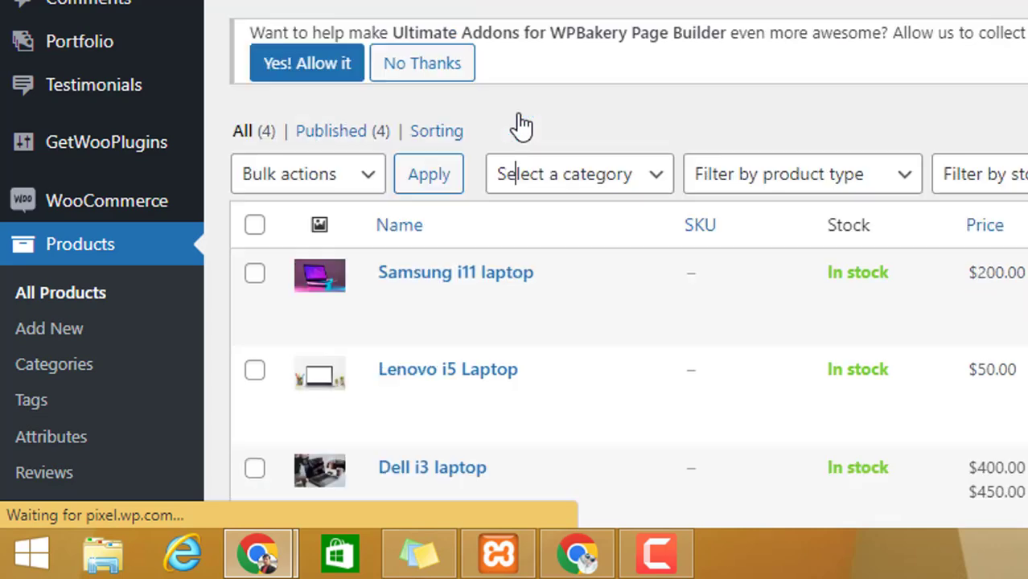
mouse_move(601, 283)
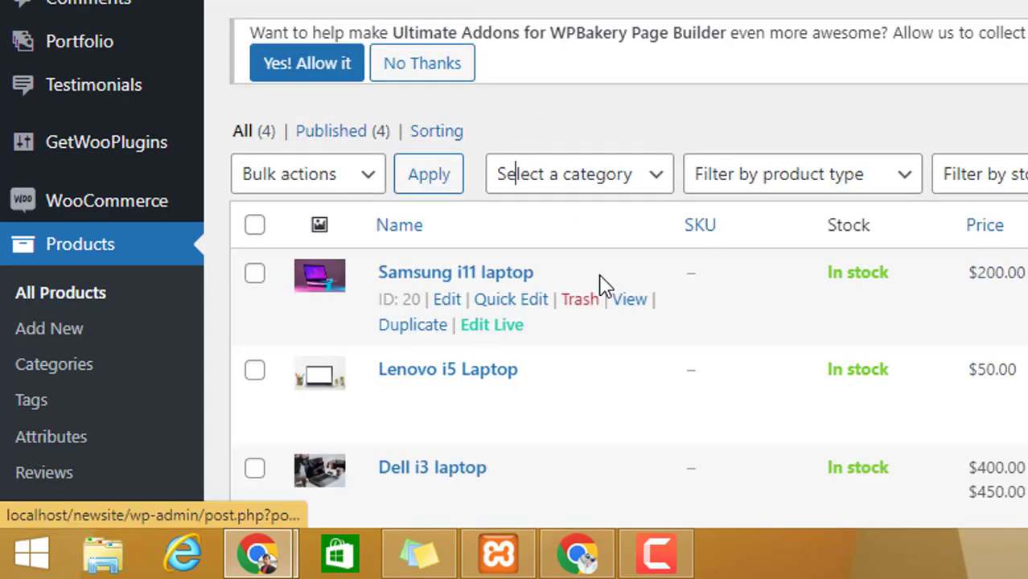
click(510, 301)
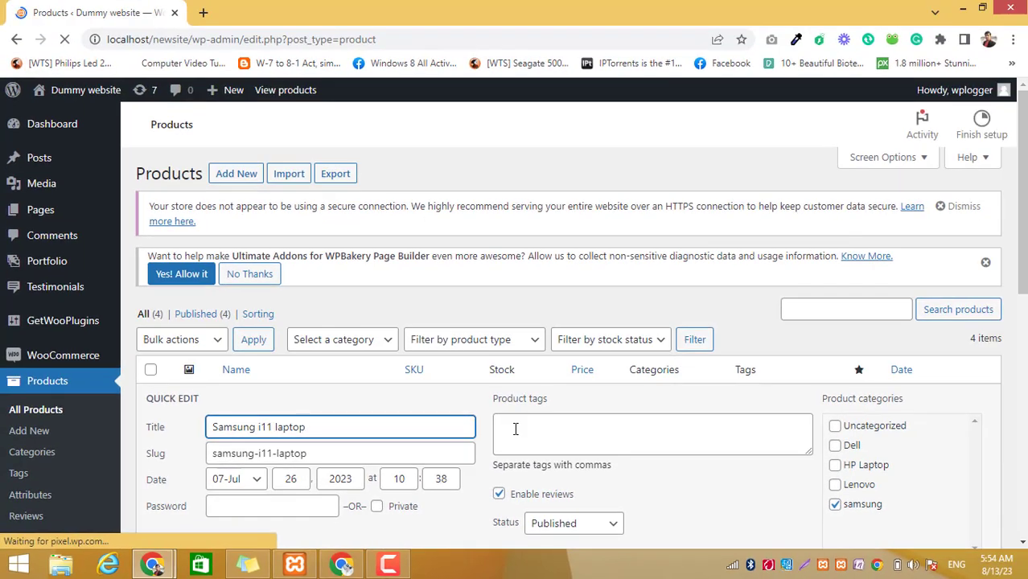
scroll(516, 429, down, 2)
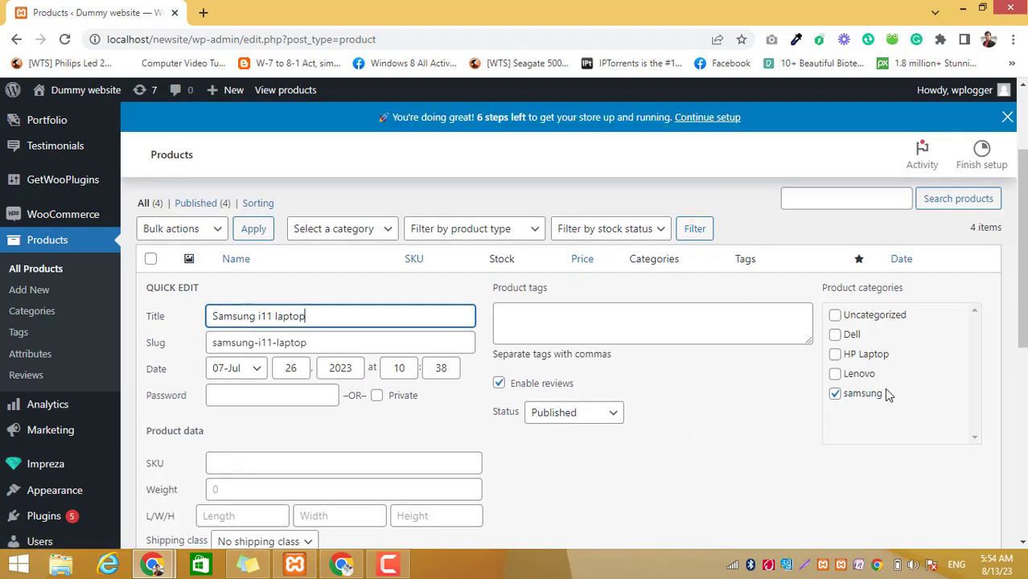
click(835, 374)
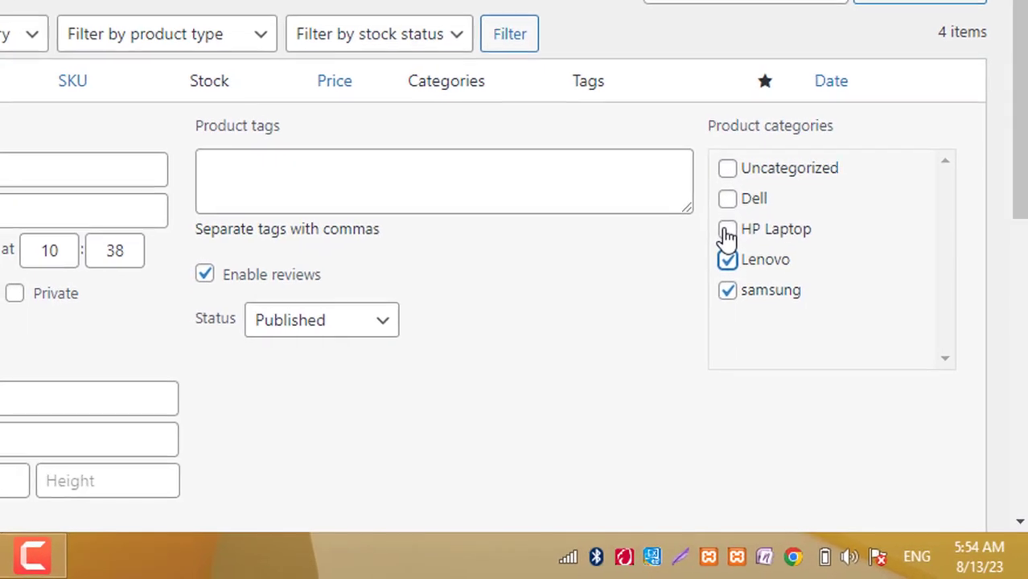
click(727, 231)
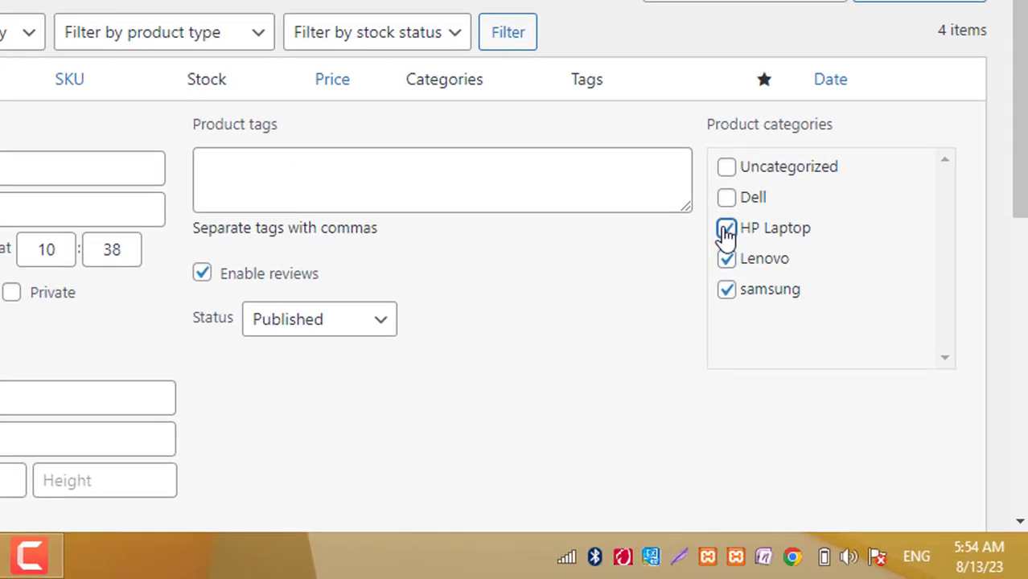
click(727, 199)
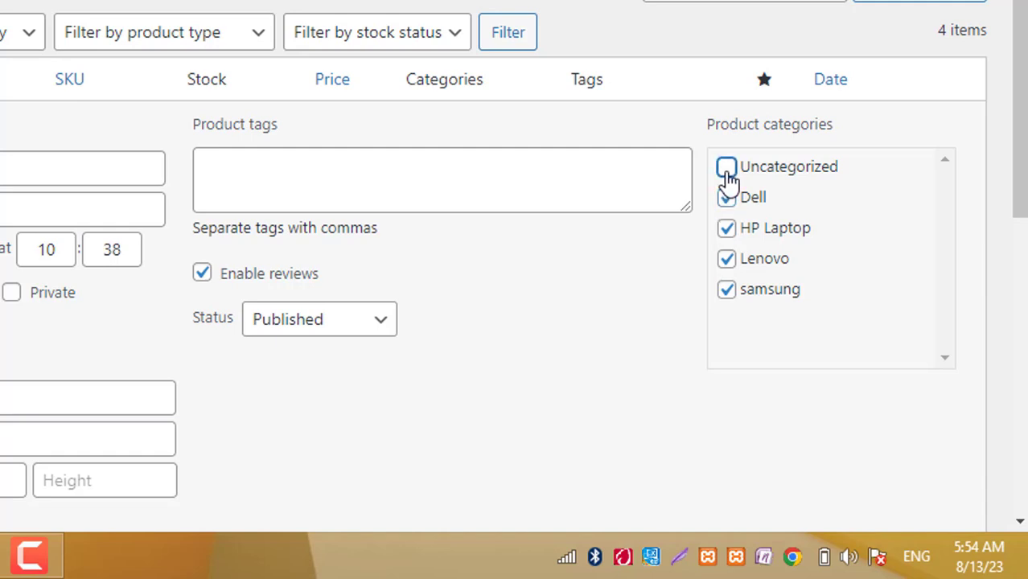
click(727, 173)
scroll(155, 306, down, 3)
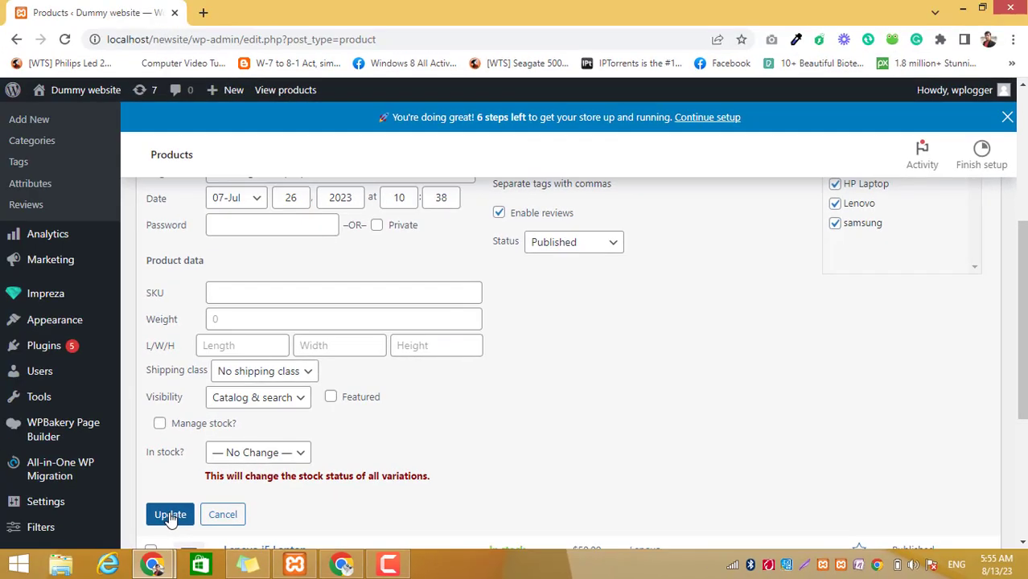
click(170, 516)
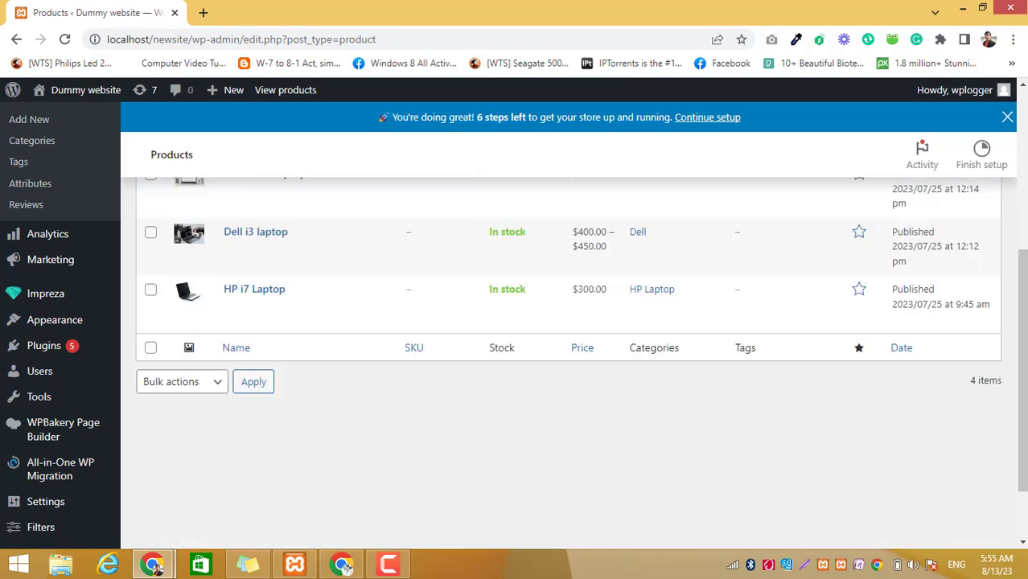
- Quick-edit the Lenovo i5 Laptop to add the Uncategorized, Dell, HP Laptop and samsung categories, and update the product
scroll(12, 506, up, 2)
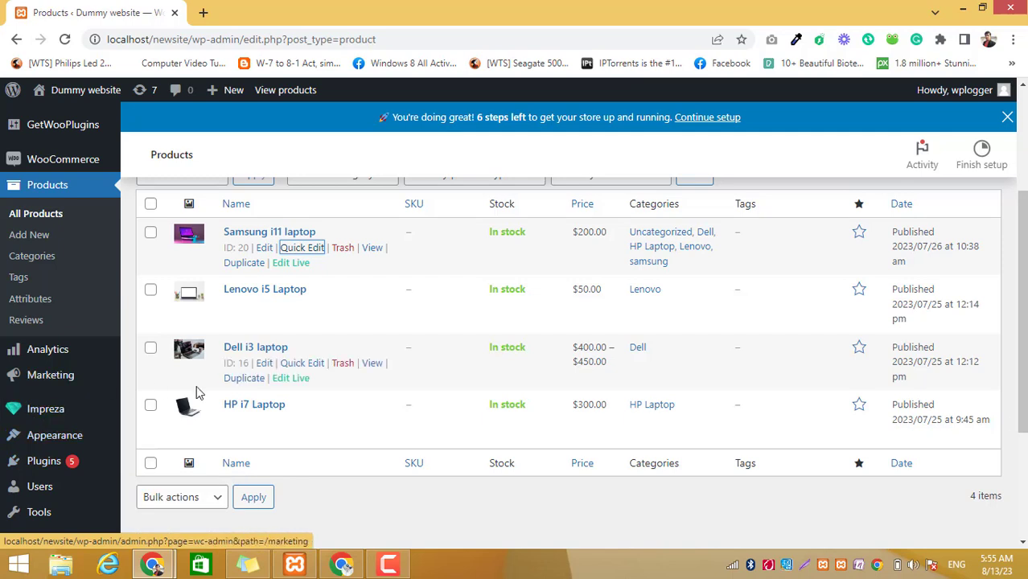
click(302, 305)
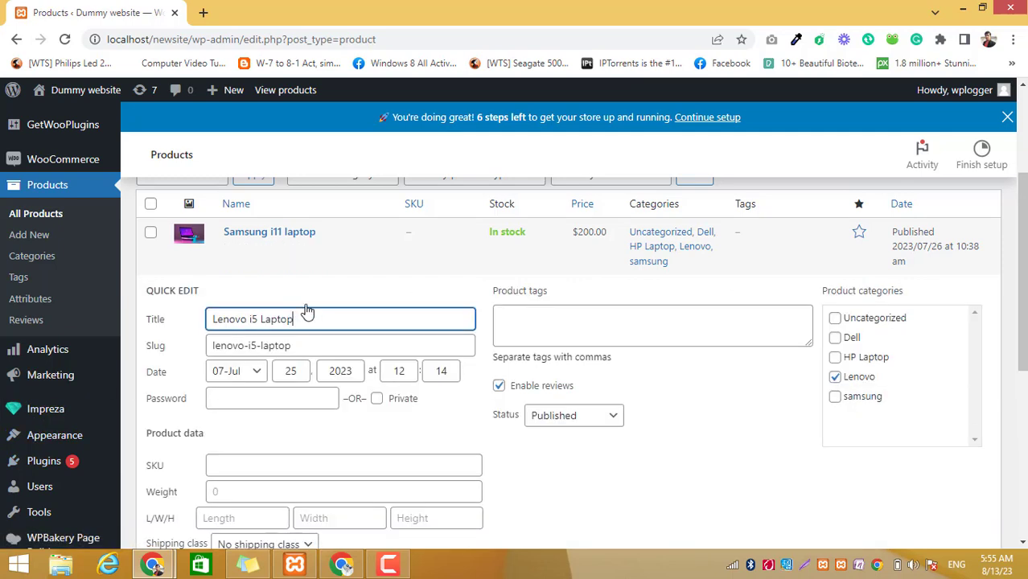
click(835, 319)
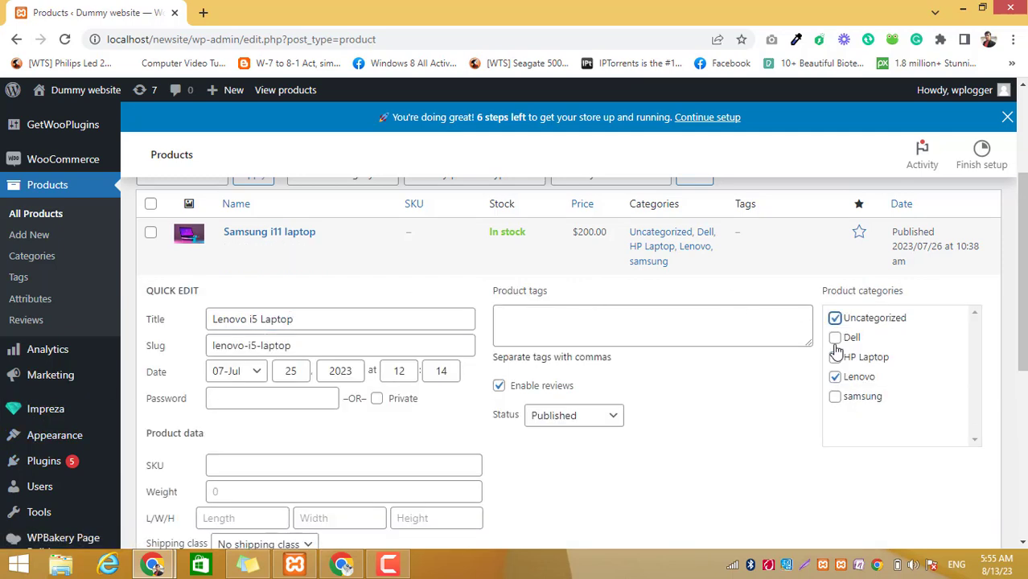
click(835, 338)
click(835, 357)
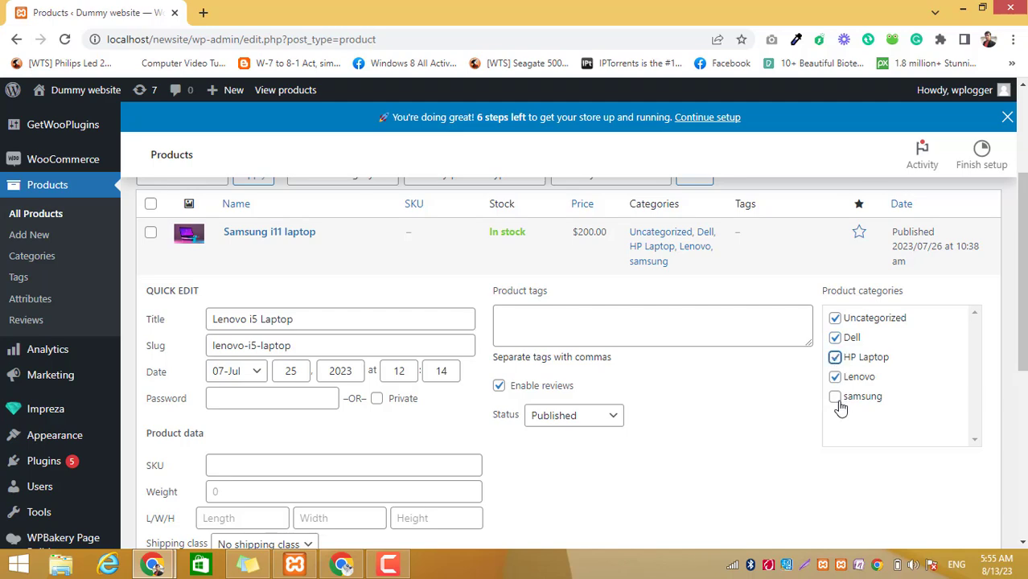
click(835, 397)
scroll(684, 386, up, 2)
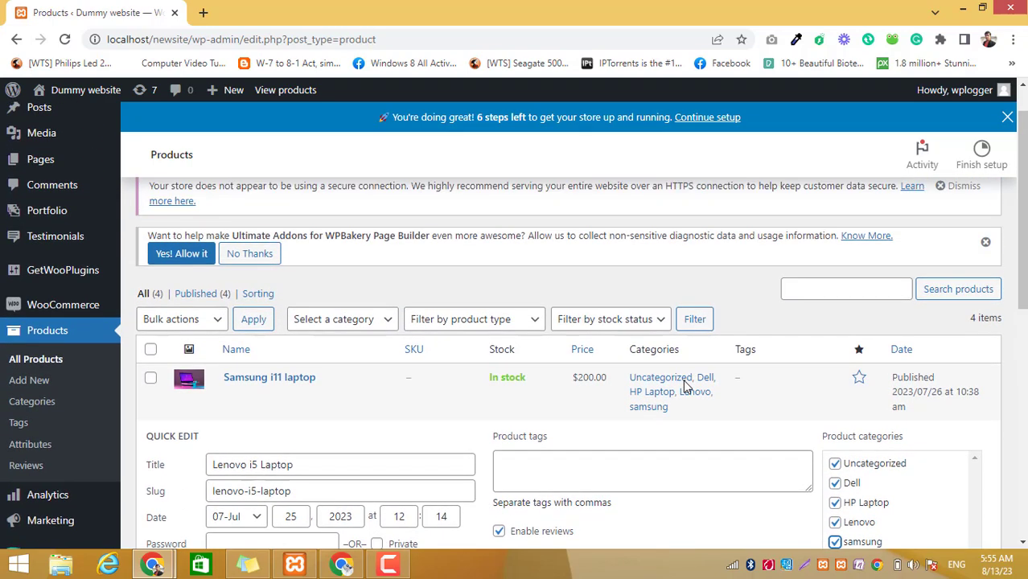
scroll(686, 387, down, 4)
click(168, 537)
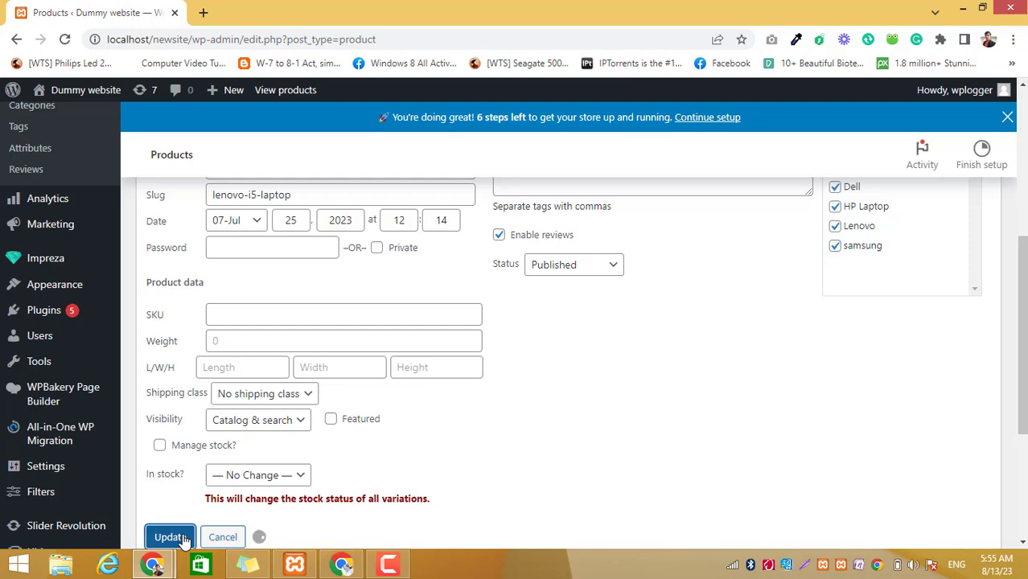
scroll(403, 323, up, 5)
scroll(403, 322, down, 3)
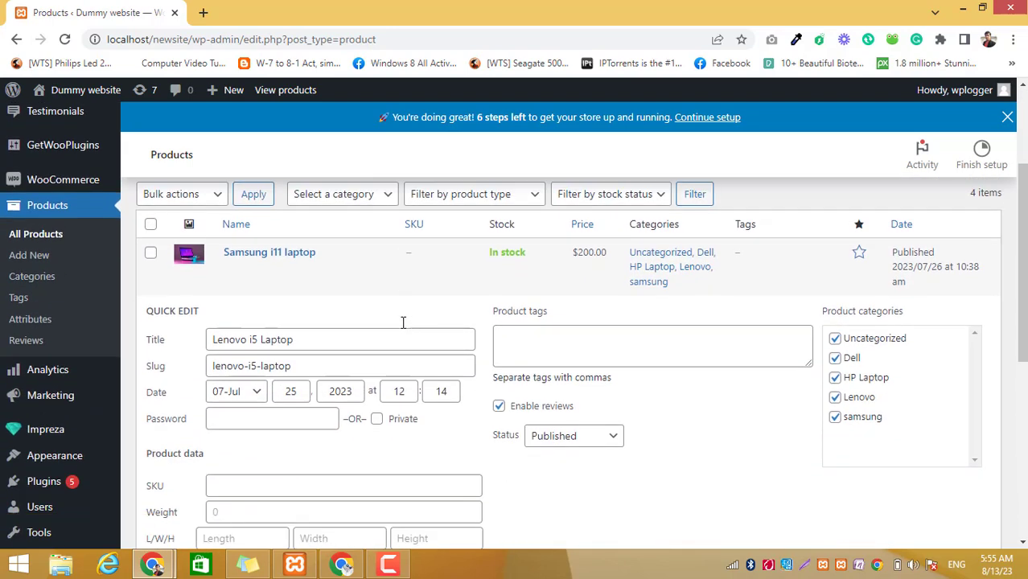
key(Escape)
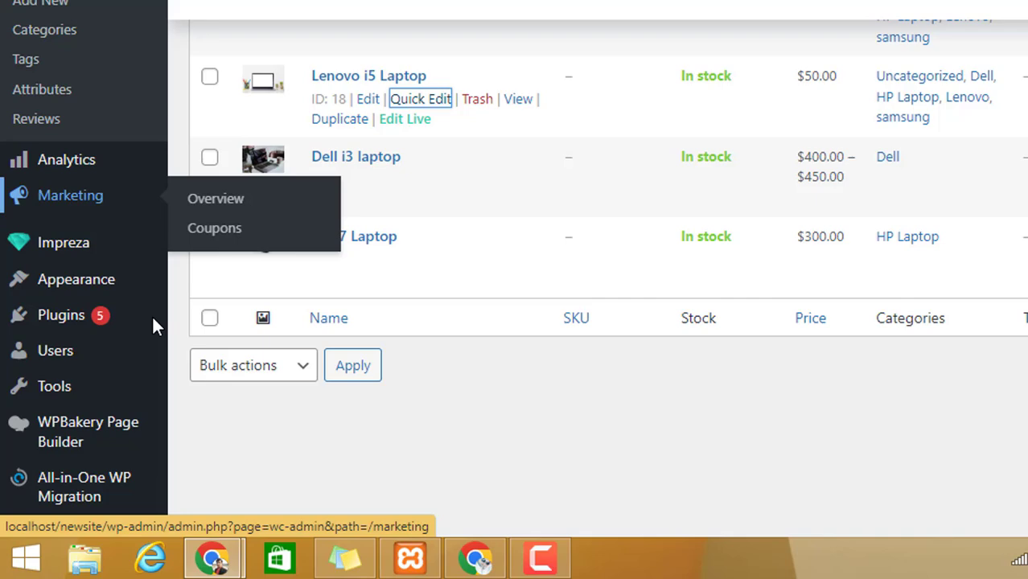
- Open the "product template" from the Impreza content templates for editing
scroll(153, 319, down, 2)
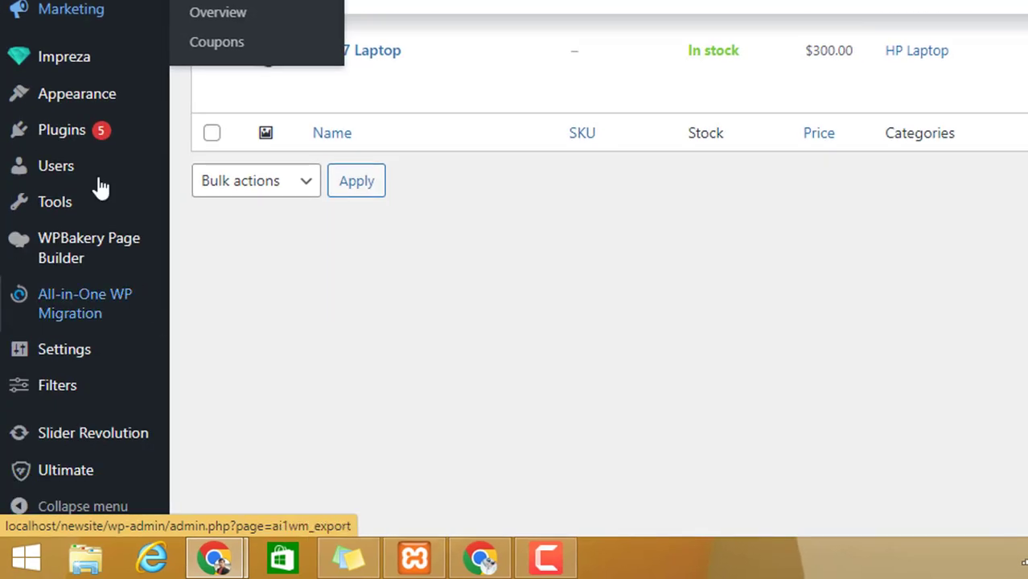
mouse_move(79, 65)
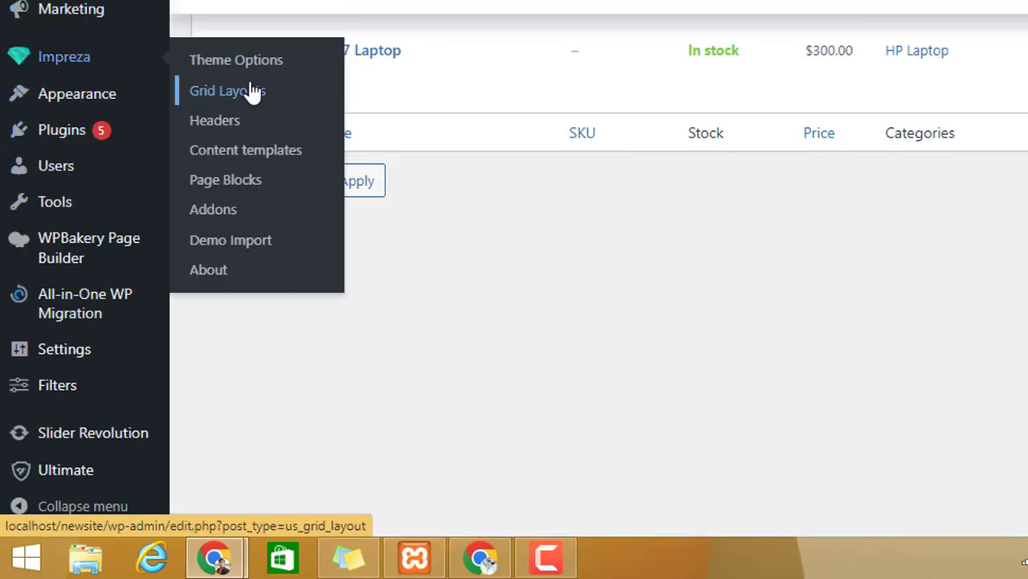
click(263, 160)
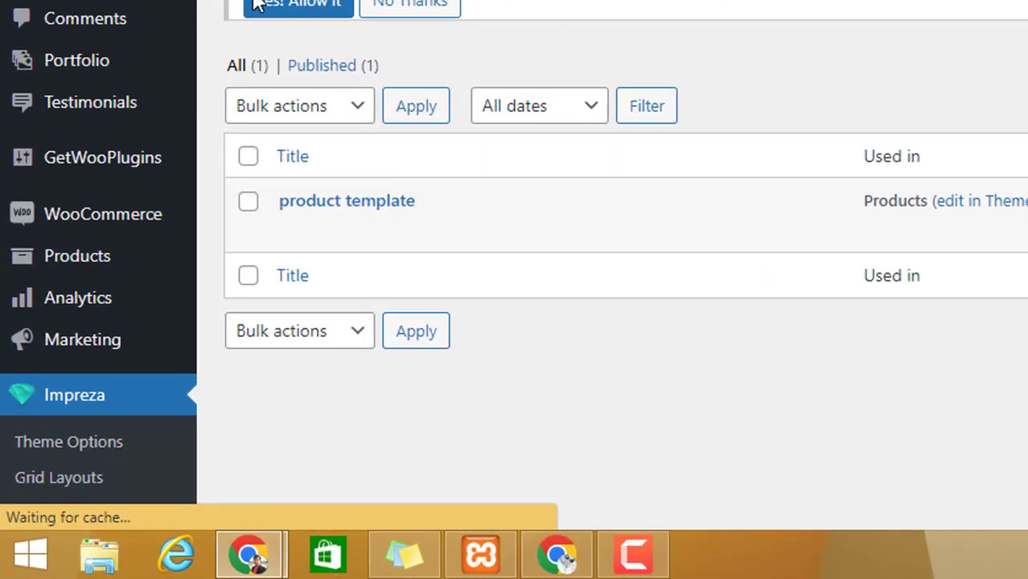
click(207, 335)
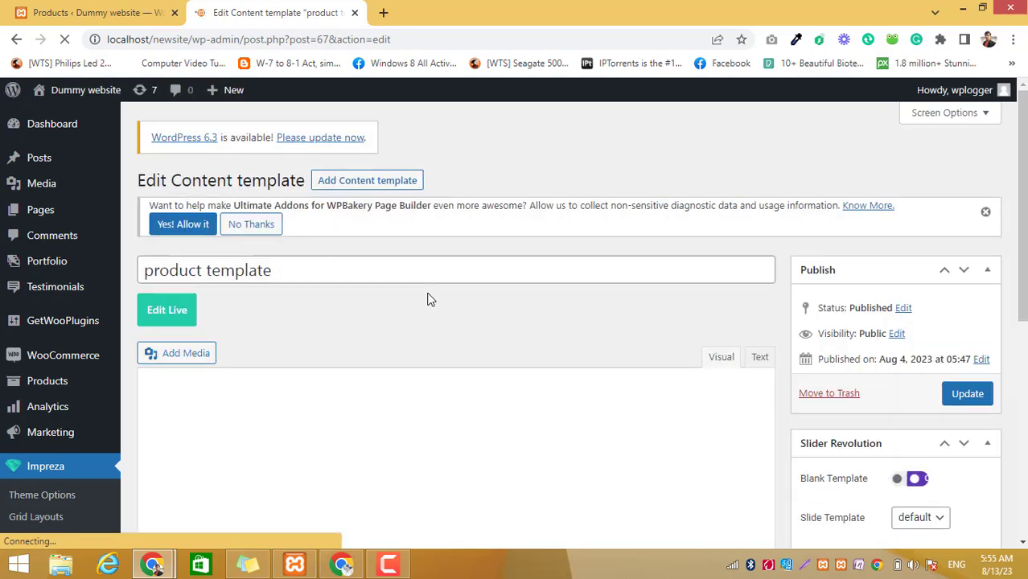
- Add a new row below the template's existing content and insert a Grid element in it
scroll(428, 296, down, 6)
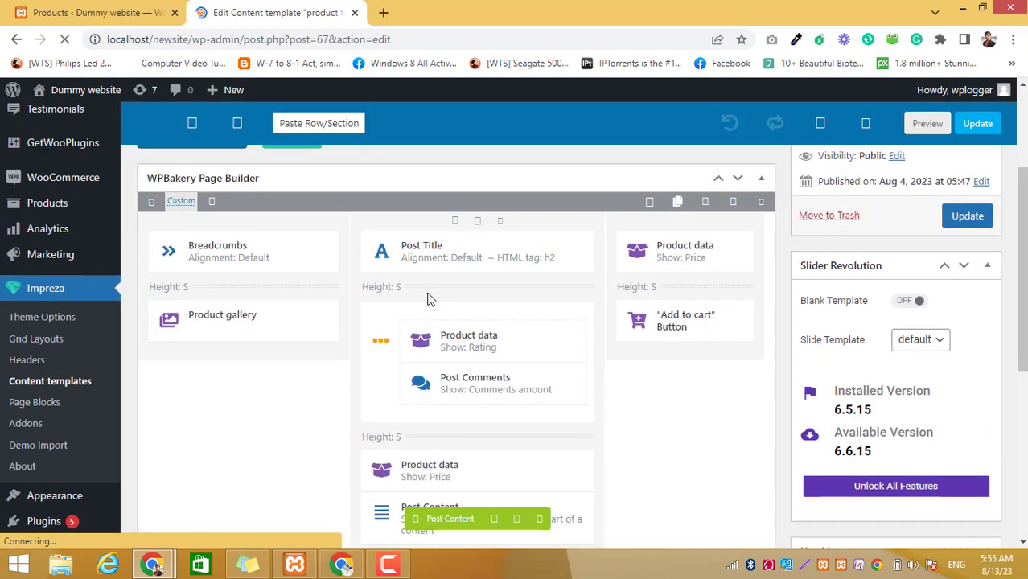
scroll(428, 299, down, 5)
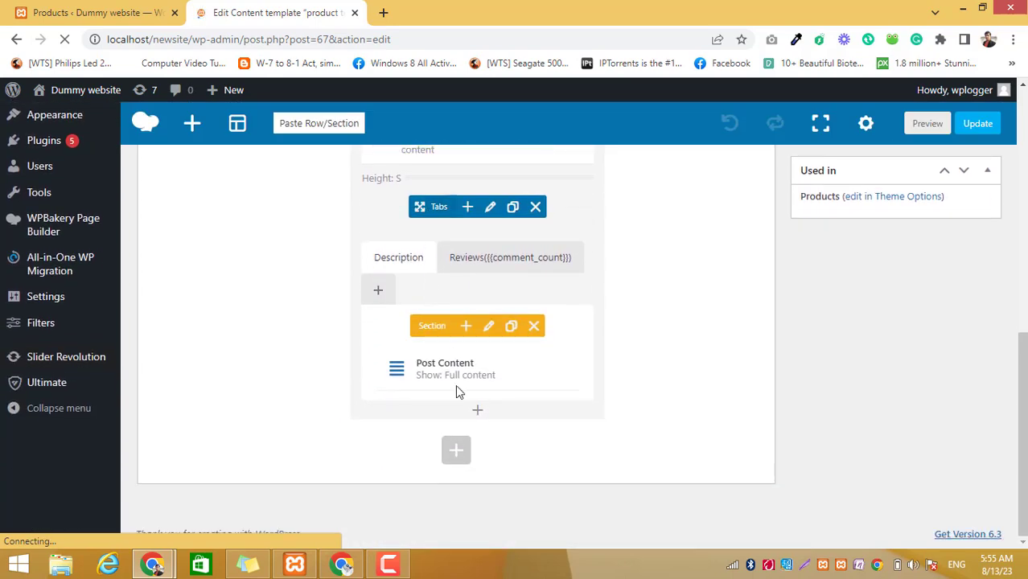
click(456, 447)
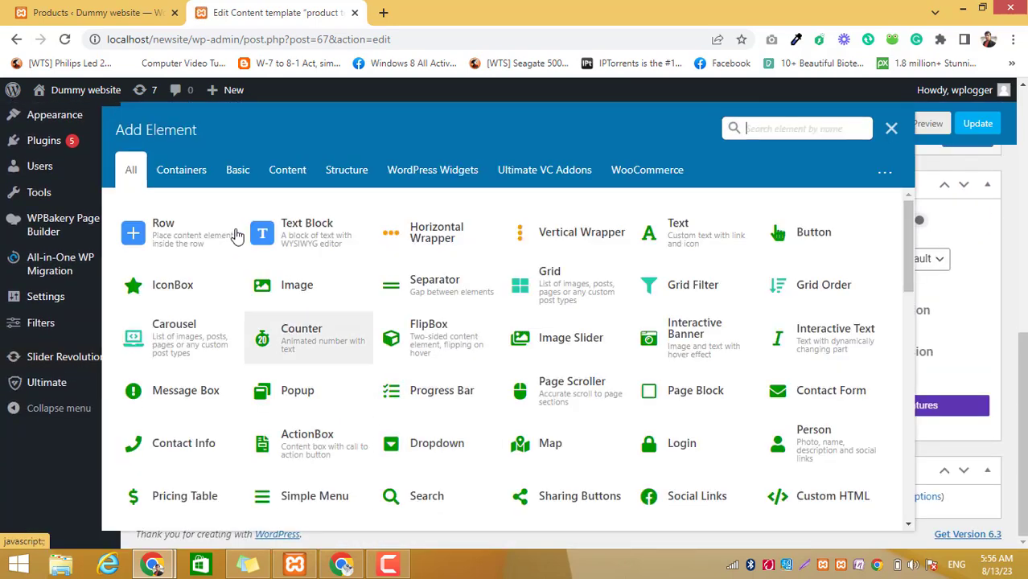
click(213, 234)
click(456, 487)
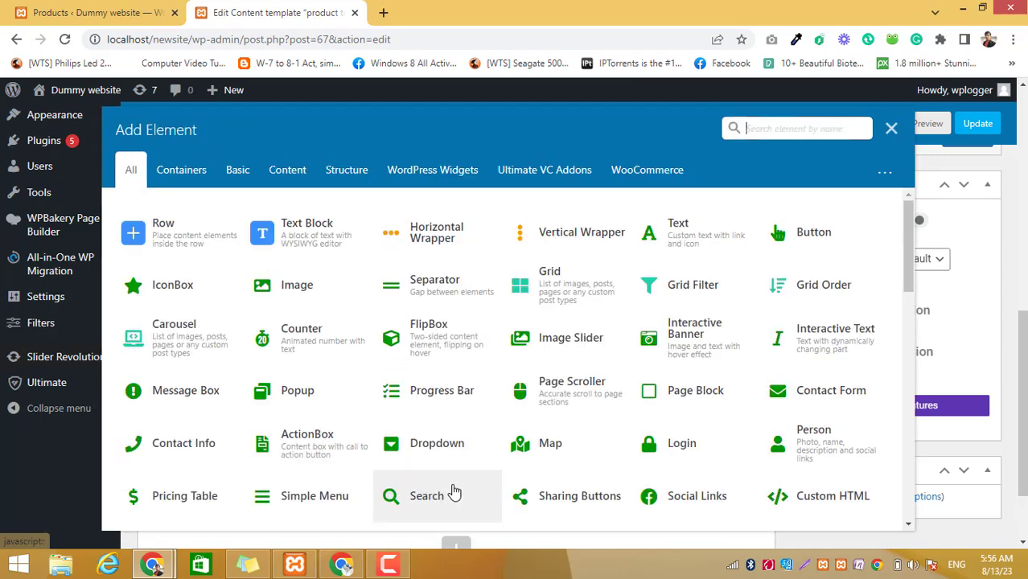
text(gri)
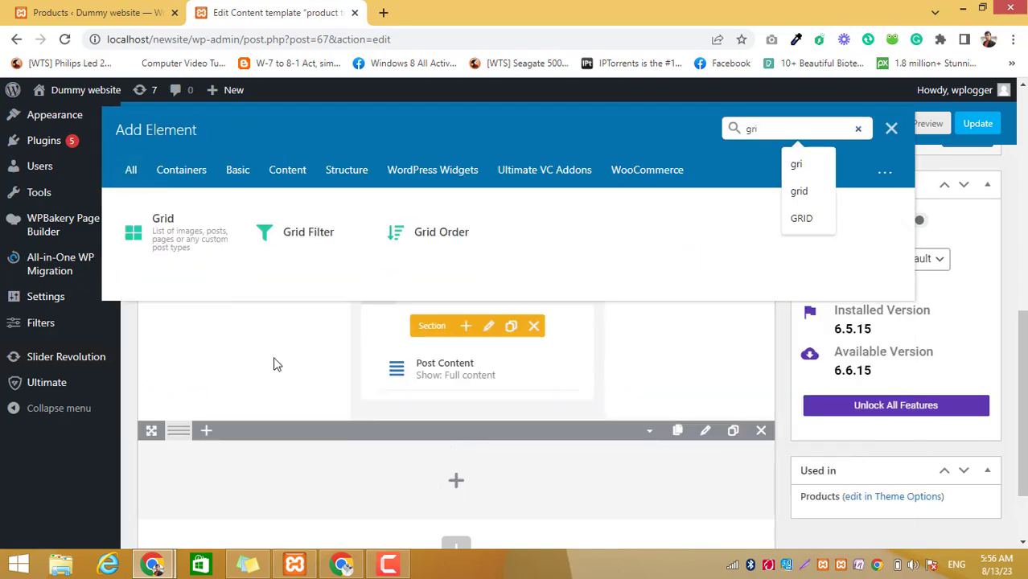
click(161, 252)
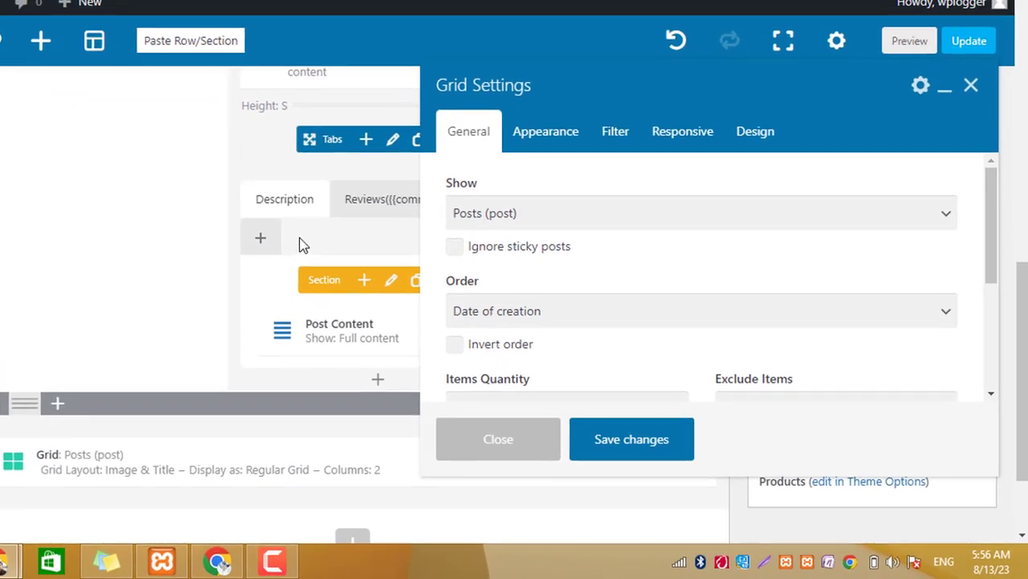
- Set the new grid's items quantity to 4
scroll(618, 255, down, 1)
scroll(512, 169, down, 1)
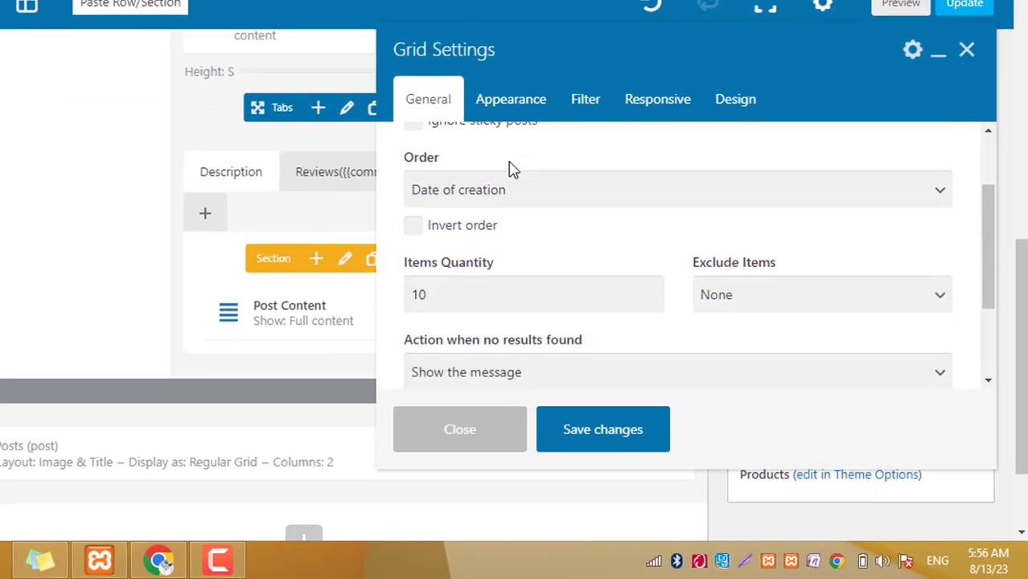
scroll(511, 169, down, 1)
drag(472, 222, 373, 226)
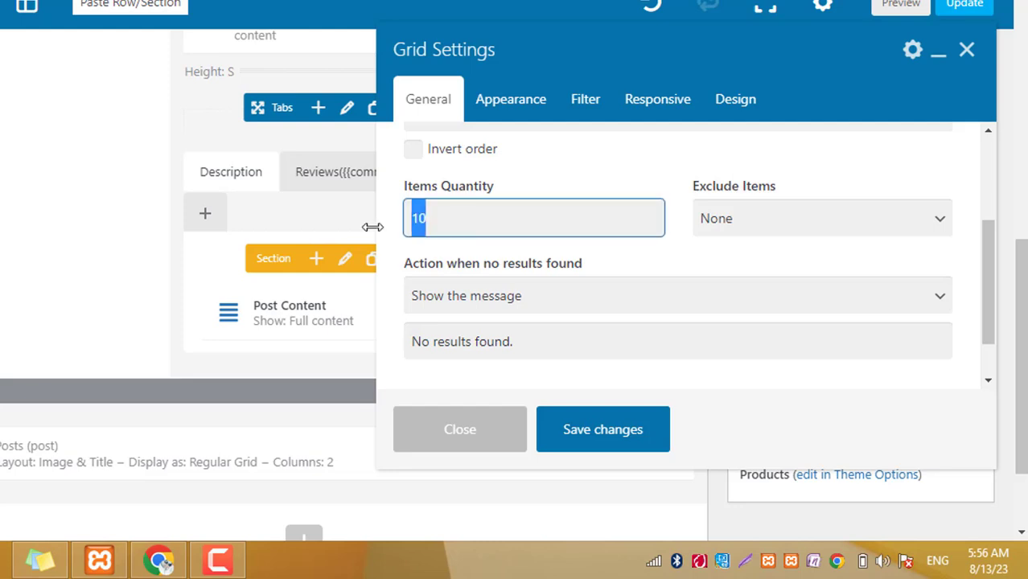
text(4)
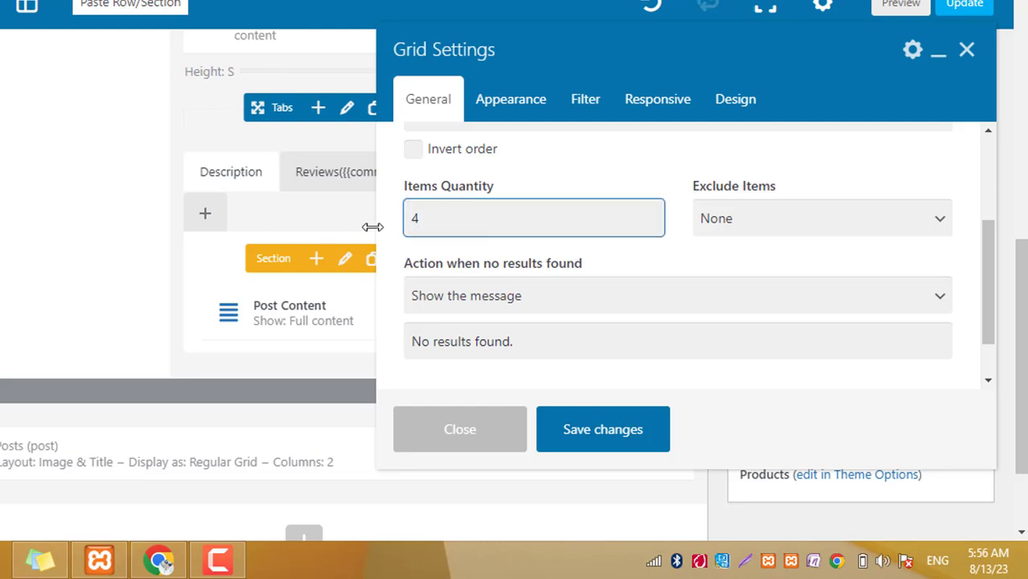
- Set the new grid to show items with the same taxonomy of current post
scroll(555, 216, up, 3)
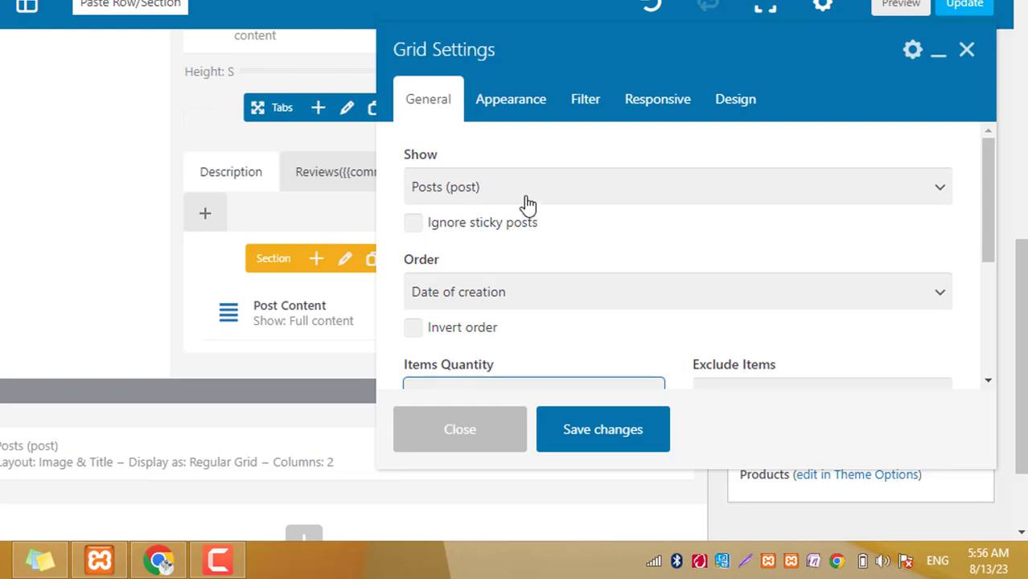
click(525, 202)
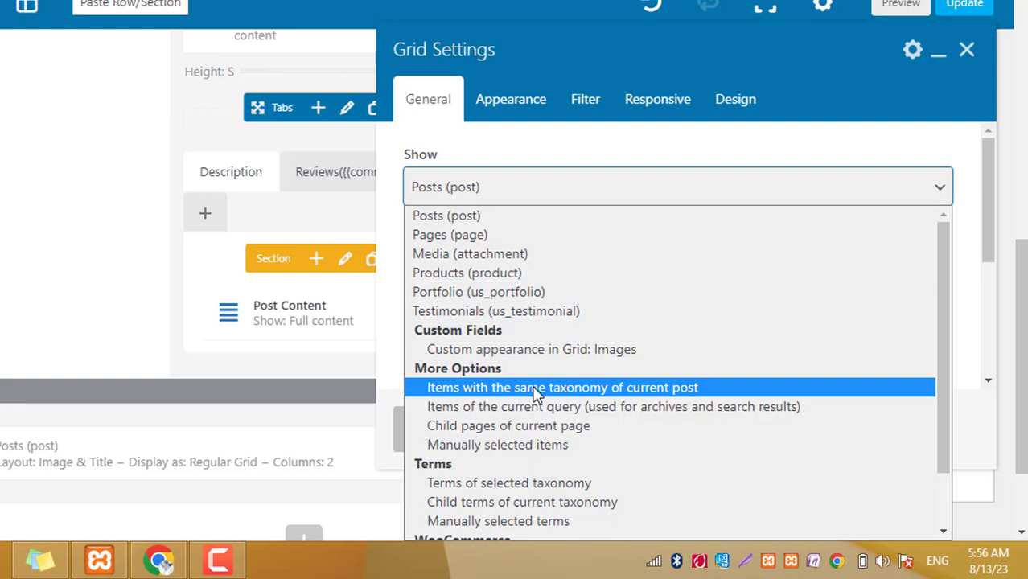
scroll(537, 394, down, 2)
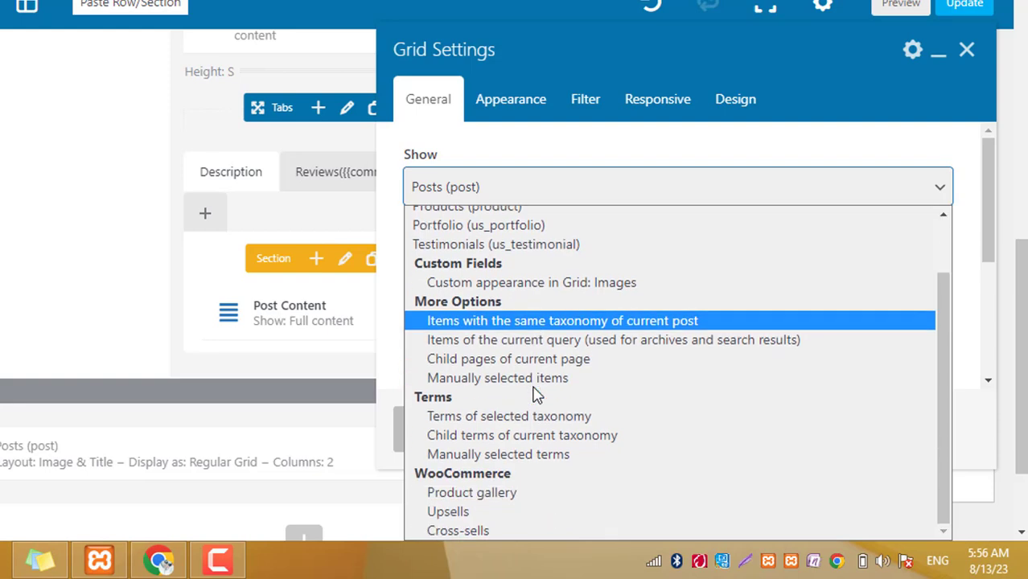
click(525, 322)
scroll(456, 317, down, 3)
scroll(456, 318, up, 3)
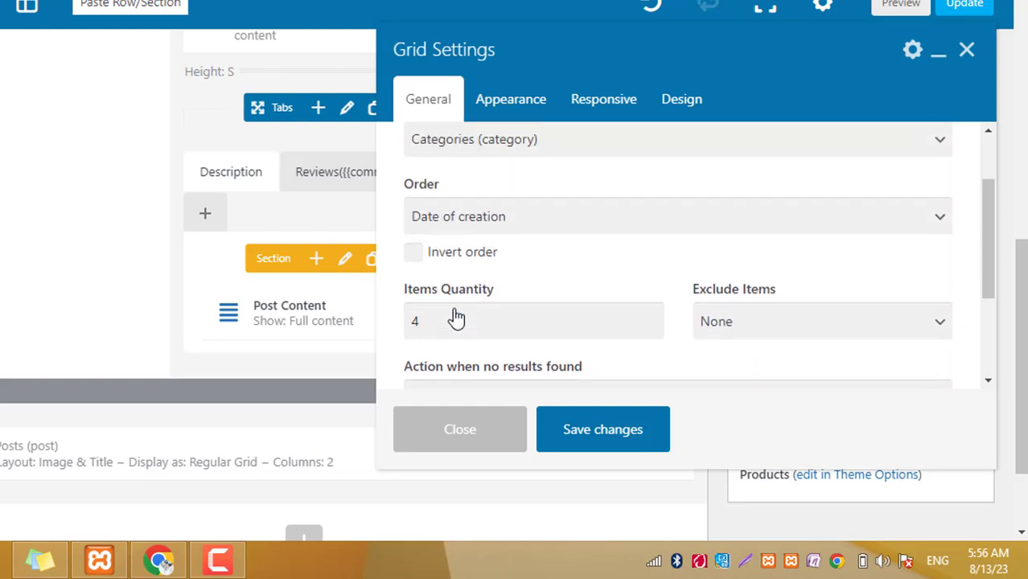
- Set the grid's layout to Grid Layout 1
click(485, 115)
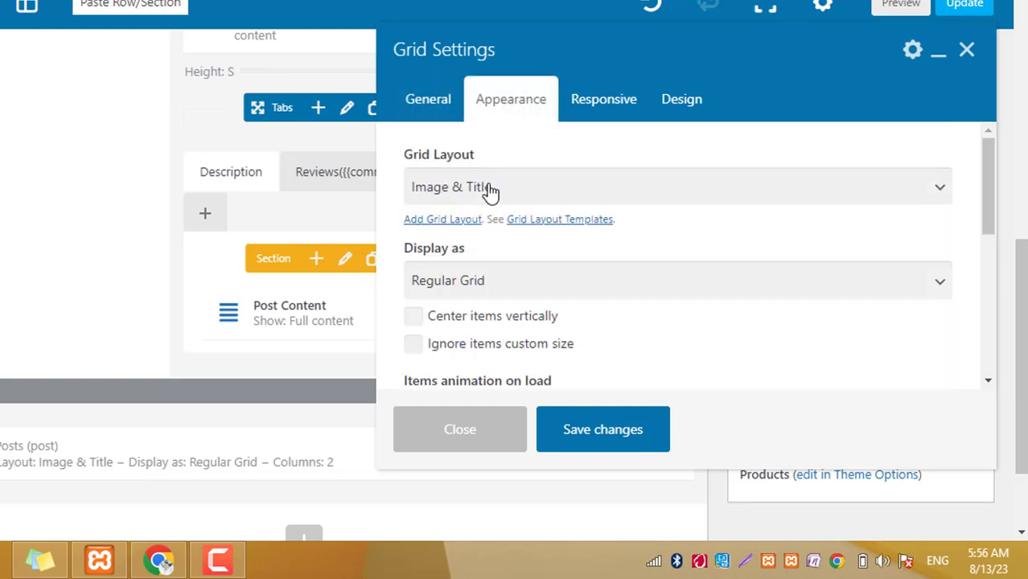
click(489, 188)
click(491, 235)
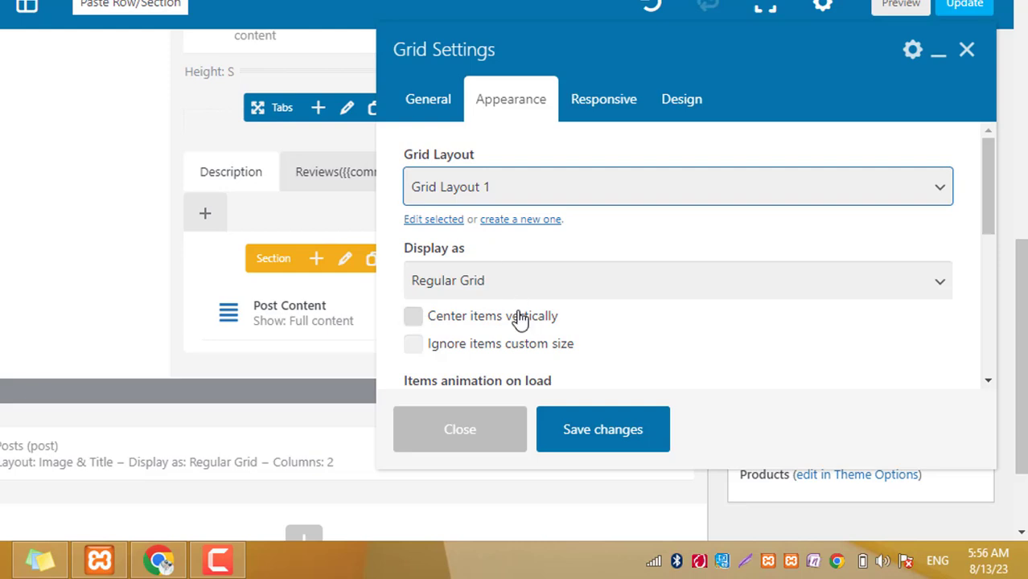
- Set the grid to 4 columns, then save its settings and update the product template
scroll(521, 319, down, 2)
click(527, 351)
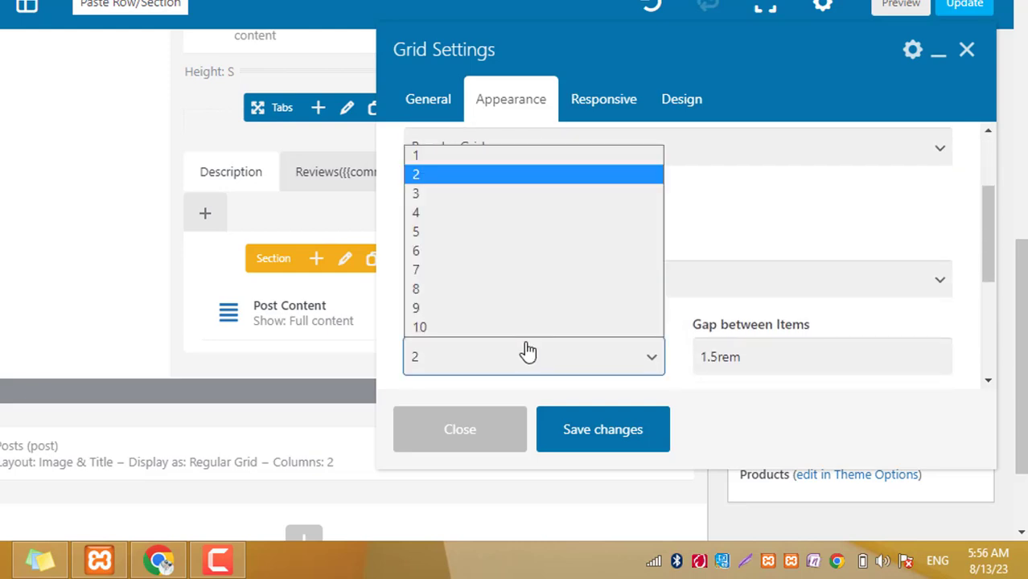
click(475, 213)
click(602, 430)
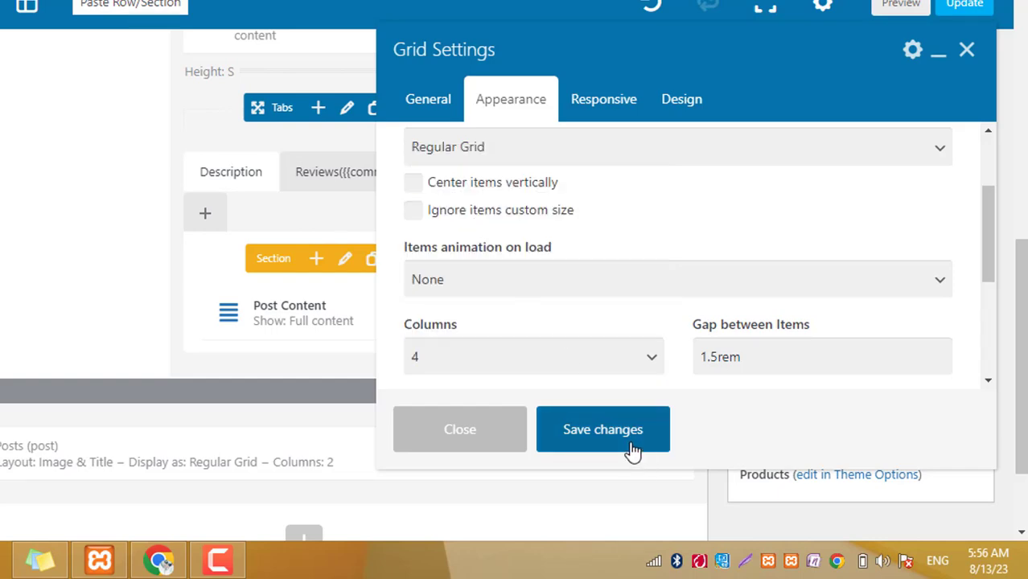
scroll(974, 262, up, 5)
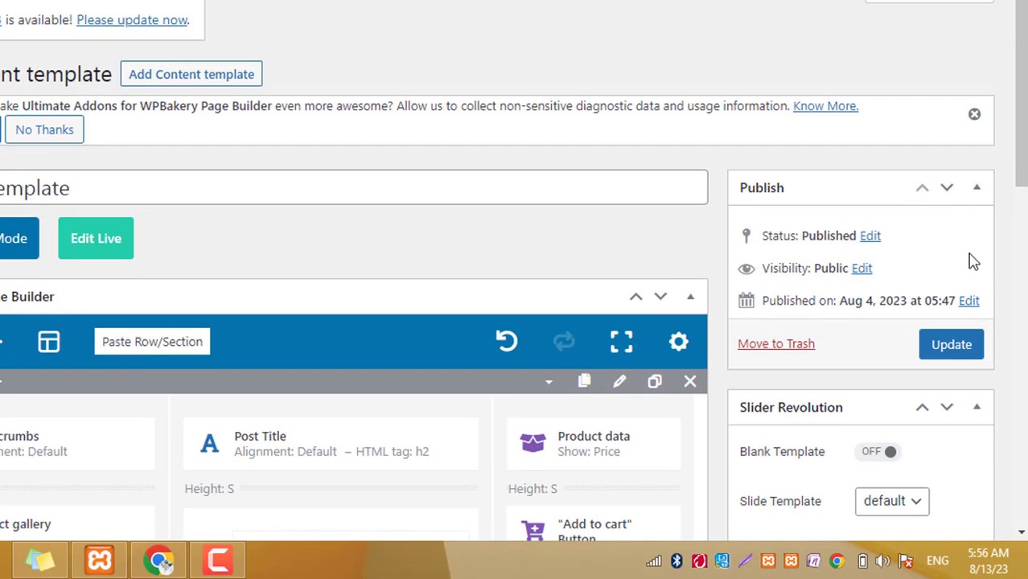
click(959, 345)
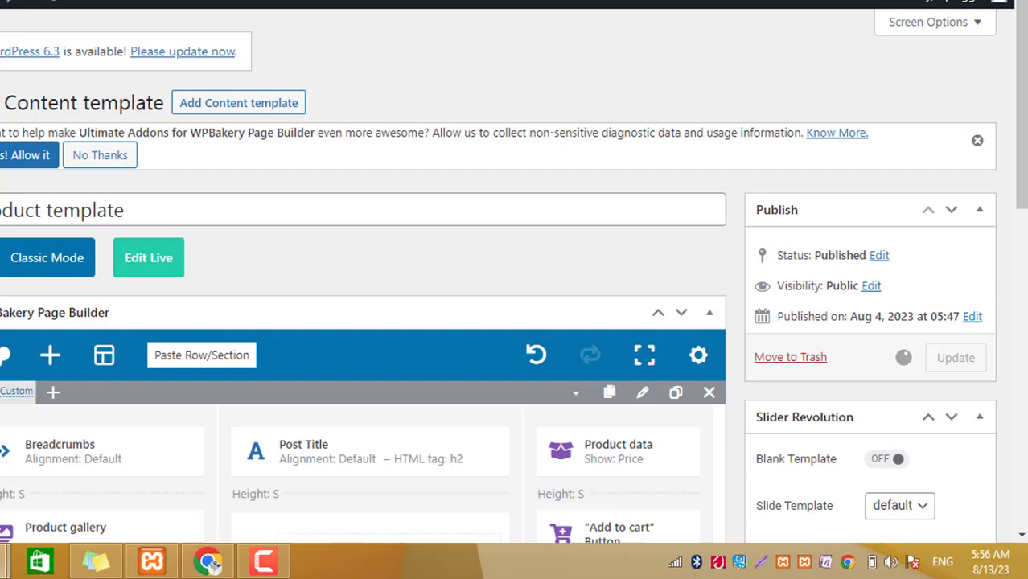
- Open the live site in a new tab and check the end of the Lenovo i5 Laptop product page for the grid
click(90, 12)
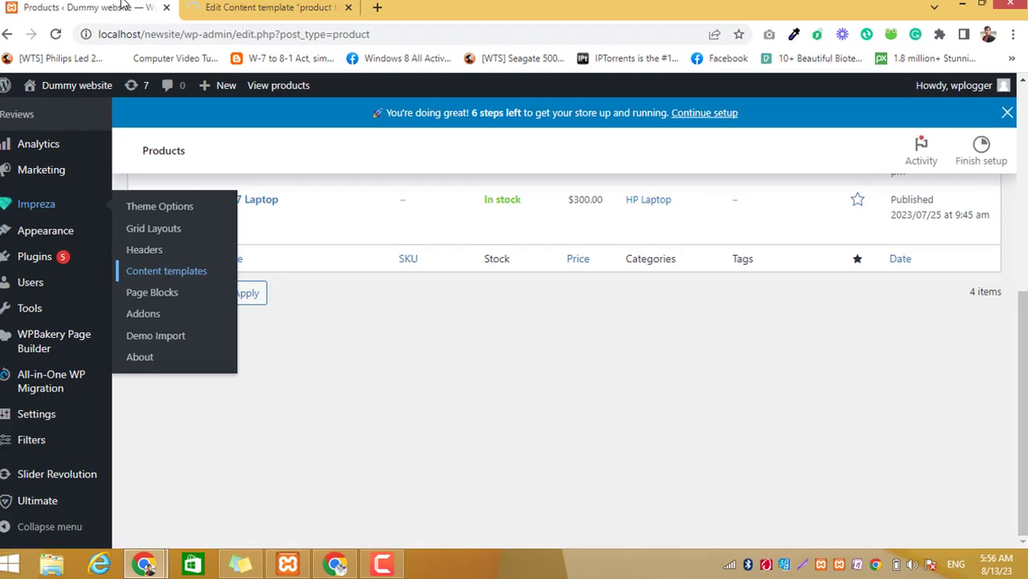
mouse_move(62, 91)
middle_click(55, 119)
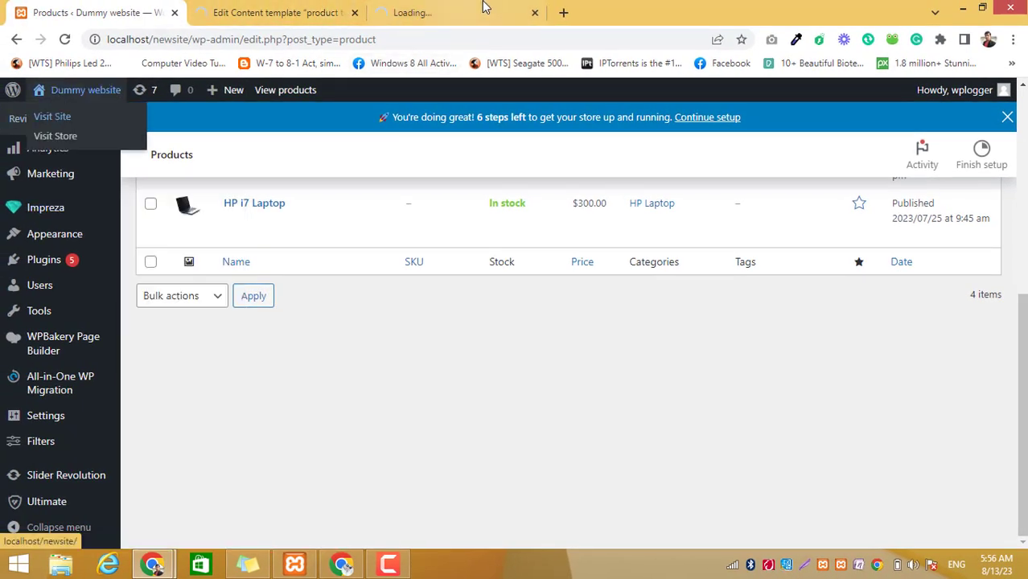
click(486, 8)
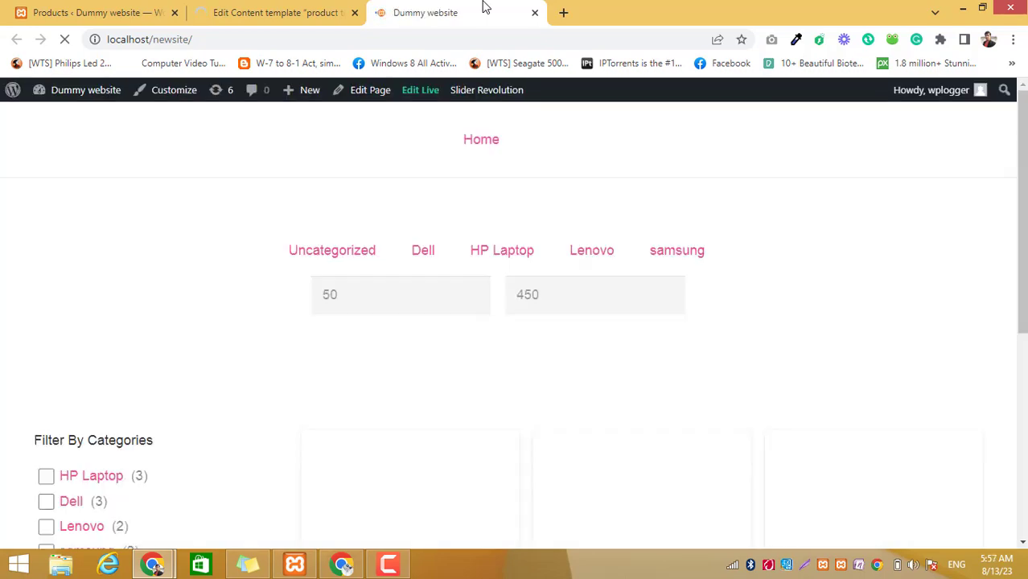
scroll(494, 292, down, 3)
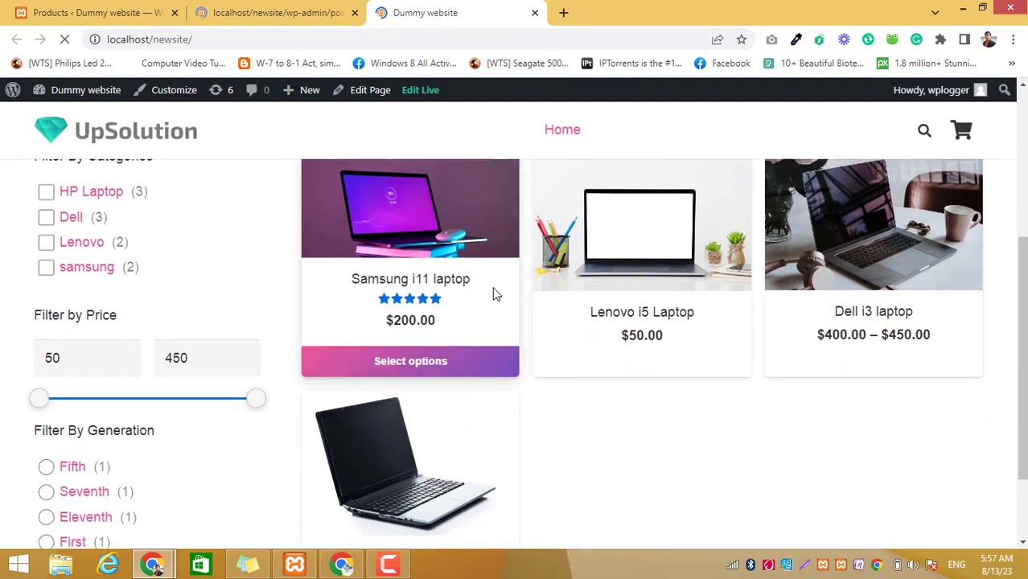
click(646, 233)
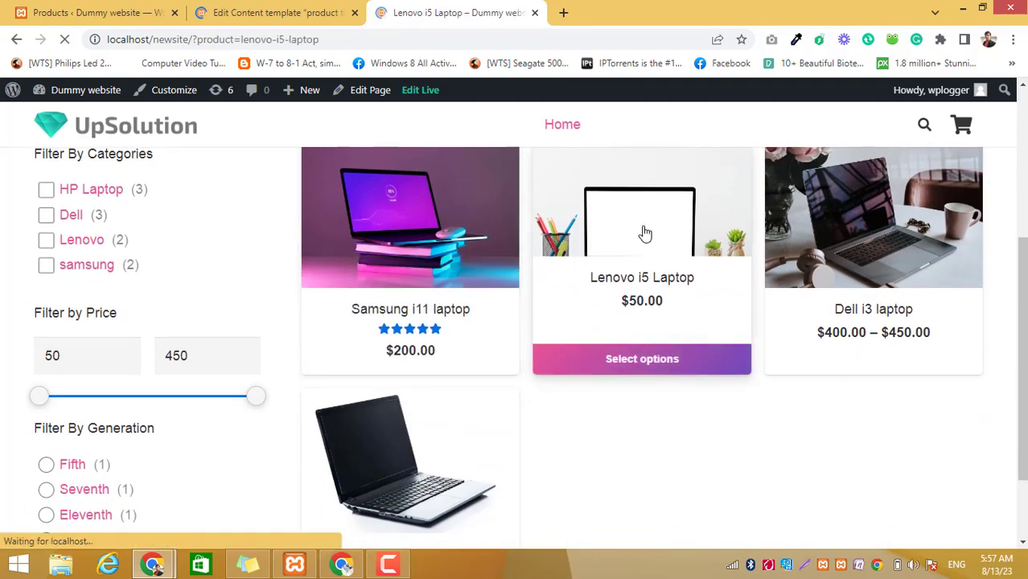
scroll(645, 233, down, 6)
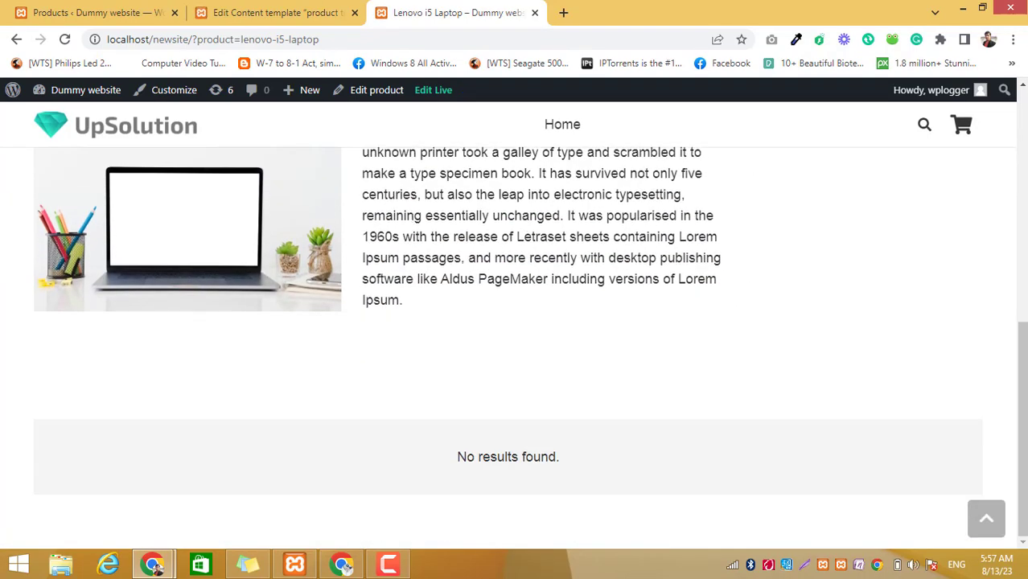
- Return to the product template and reopen the settings of the grid in its last row
click(282, 12)
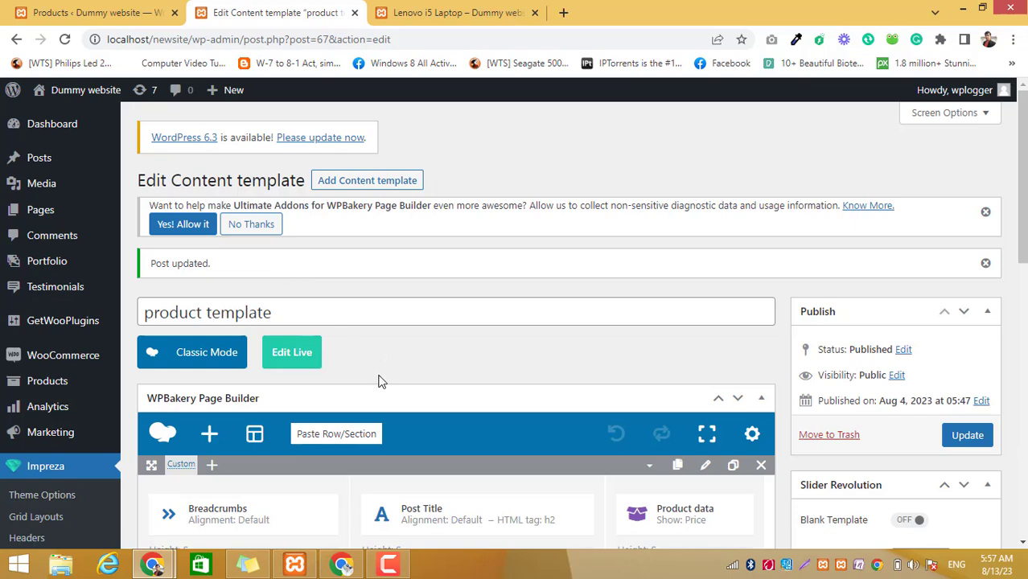
scroll(382, 381, down, 10)
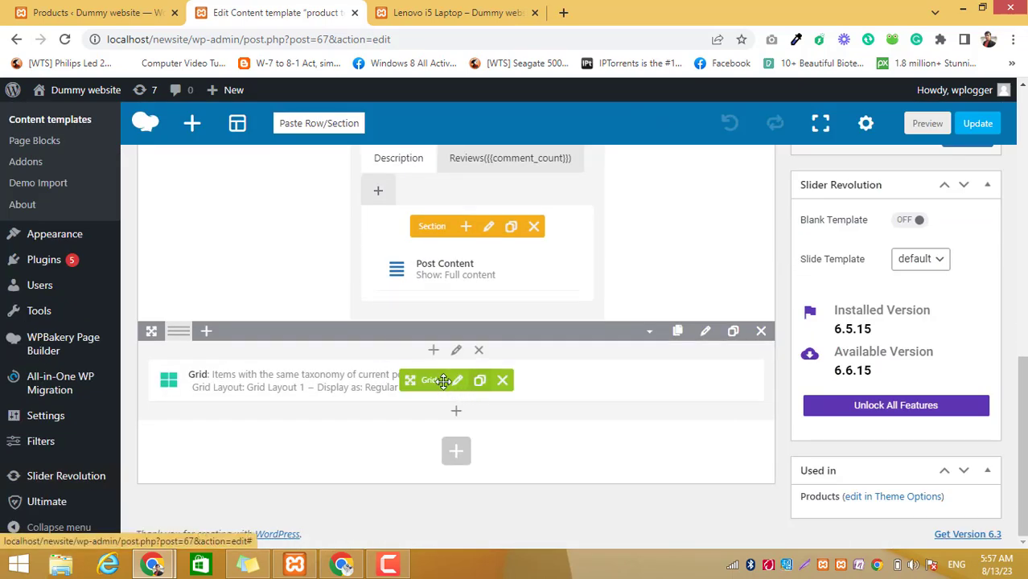
click(455, 382)
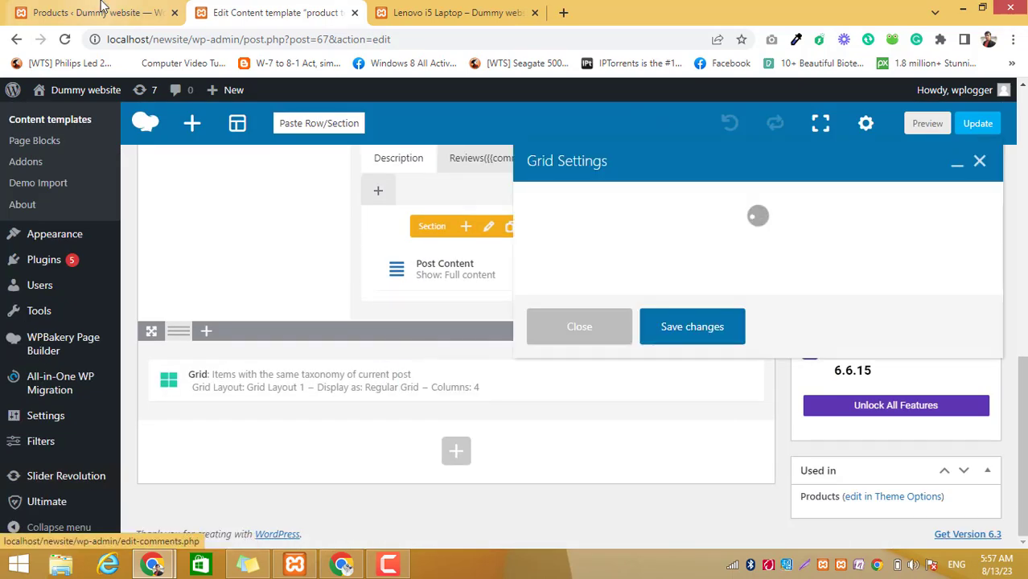
- Check the categories assigned in the products list and open the Lenovo i5 Laptop for editing
click(101, 6)
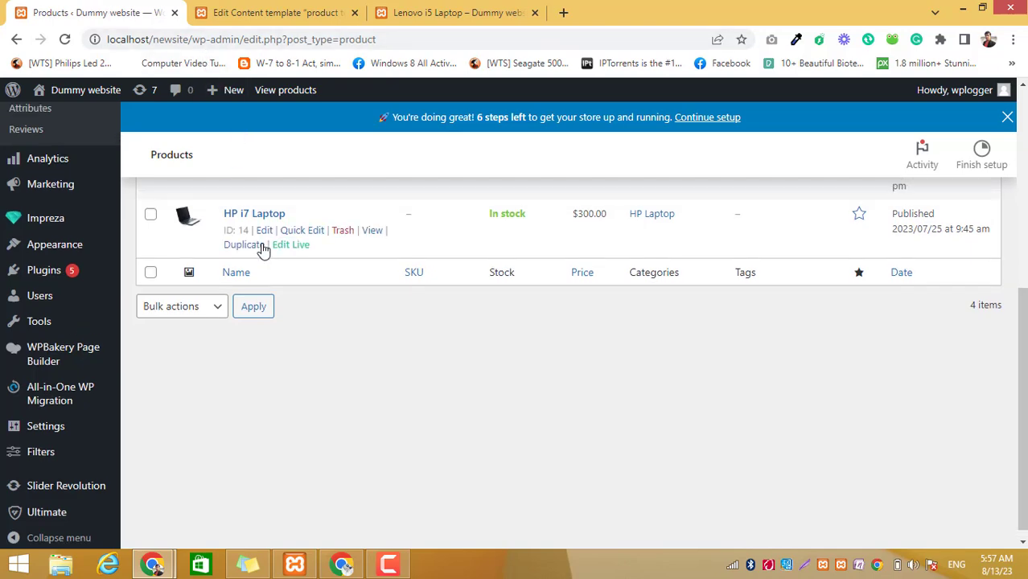
scroll(241, 178, up, 3)
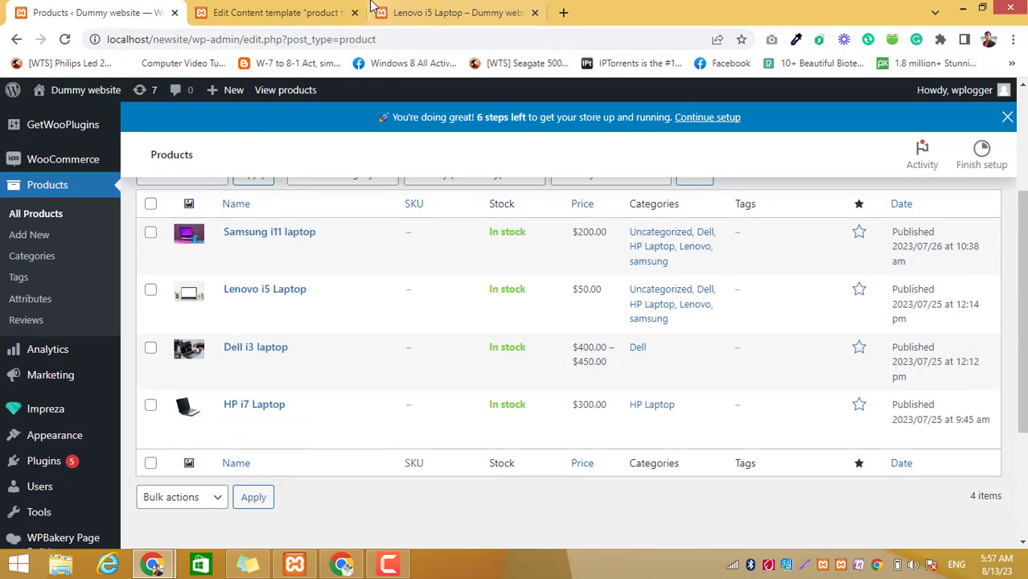
mouse_move(402, 325)
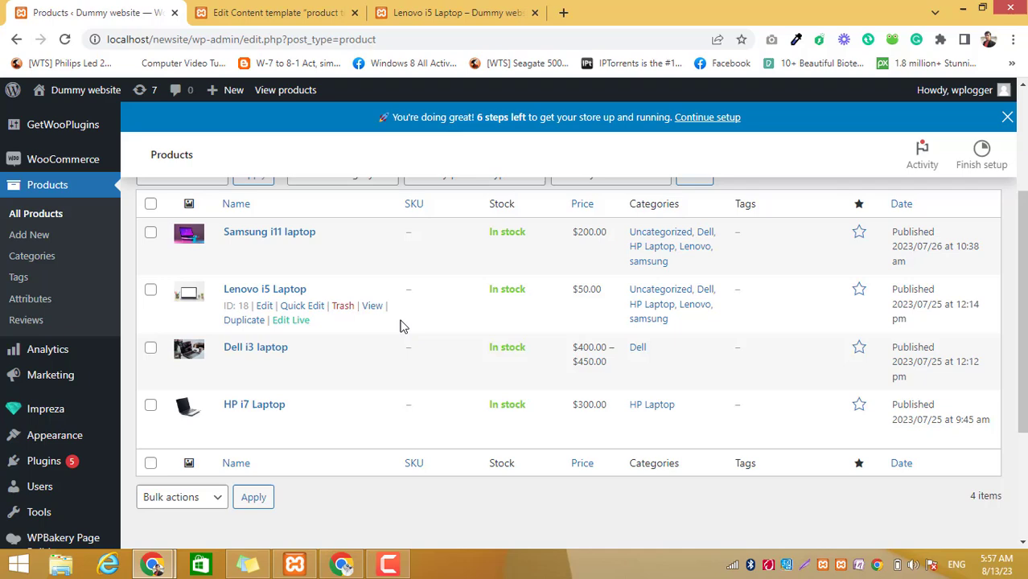
click(264, 306)
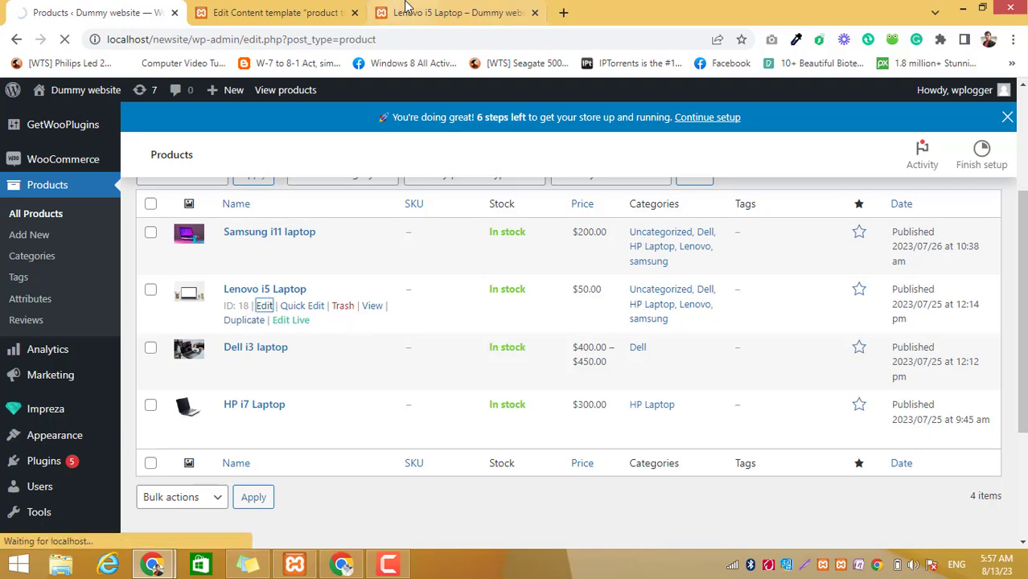
click(406, 10)
- Set the grid's taxonomy to Product categories (product_cat), then save its settings and update the product template
click(322, 12)
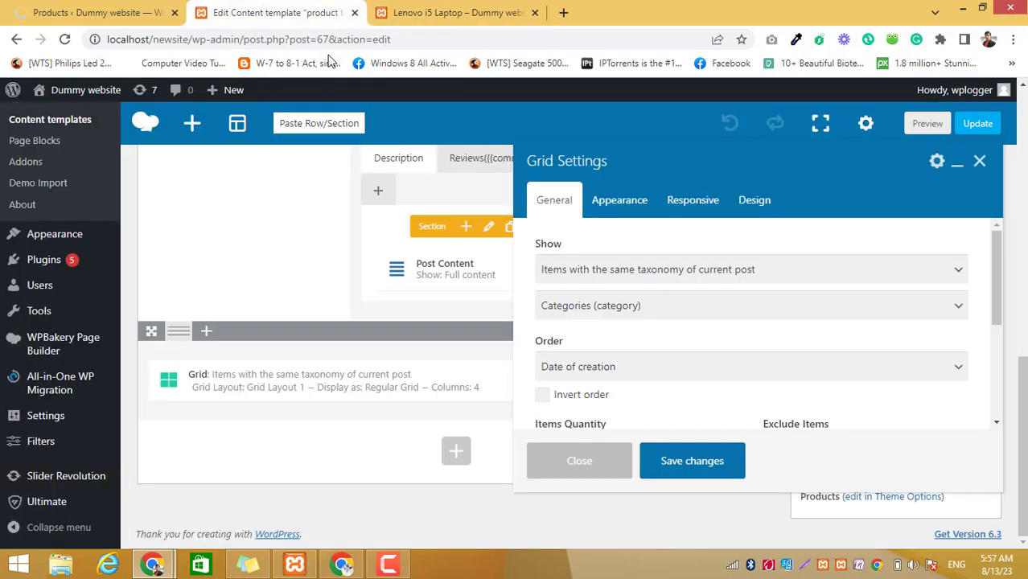
click(679, 270)
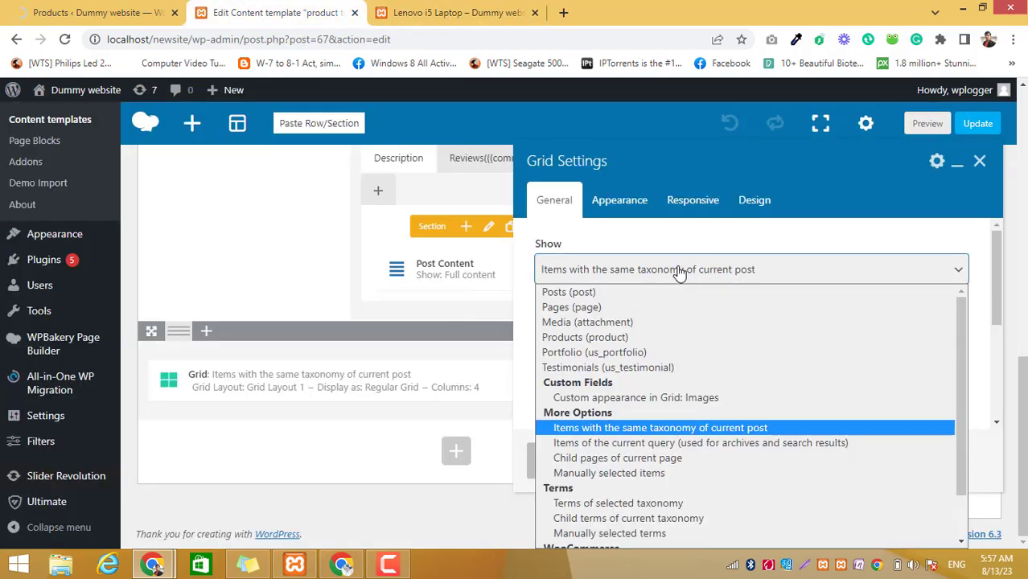
click(679, 270)
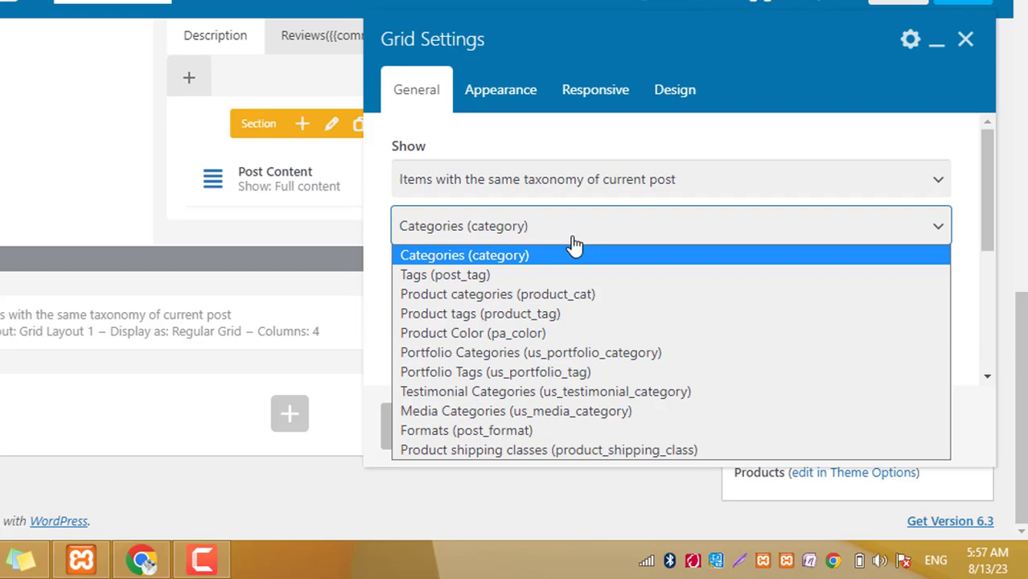
click(572, 296)
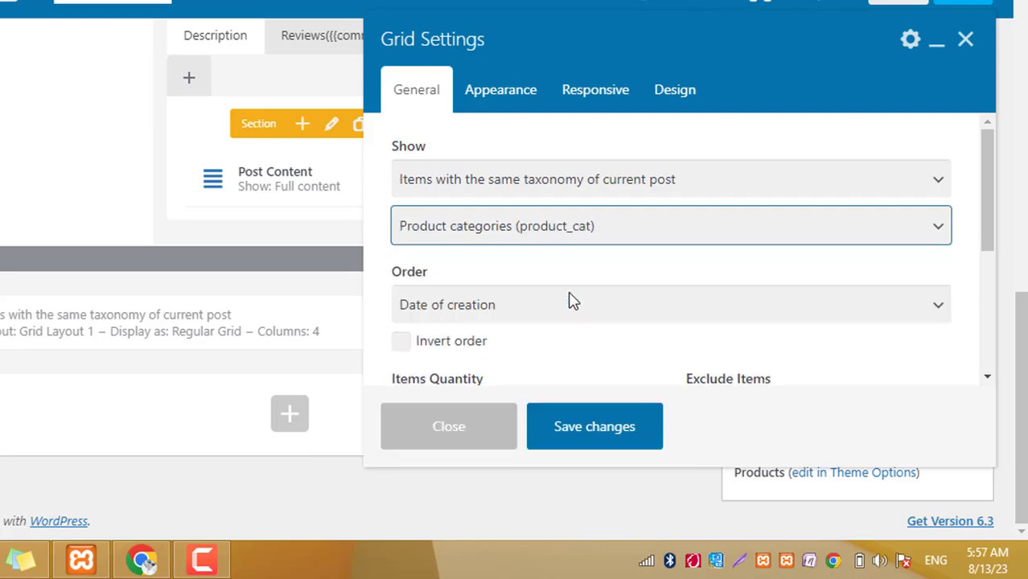
click(589, 443)
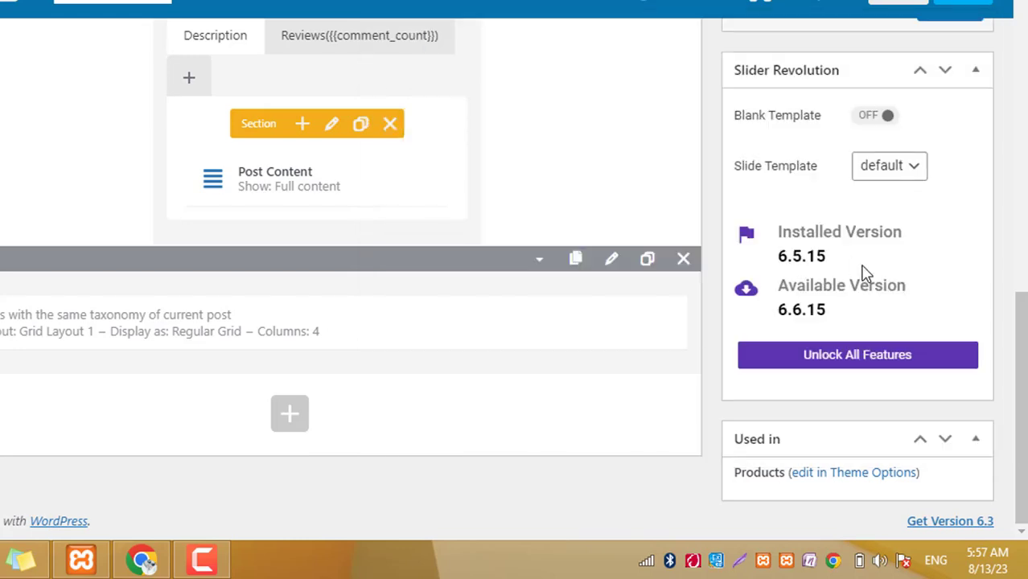
scroll(949, 187, up, 2)
click(950, 175)
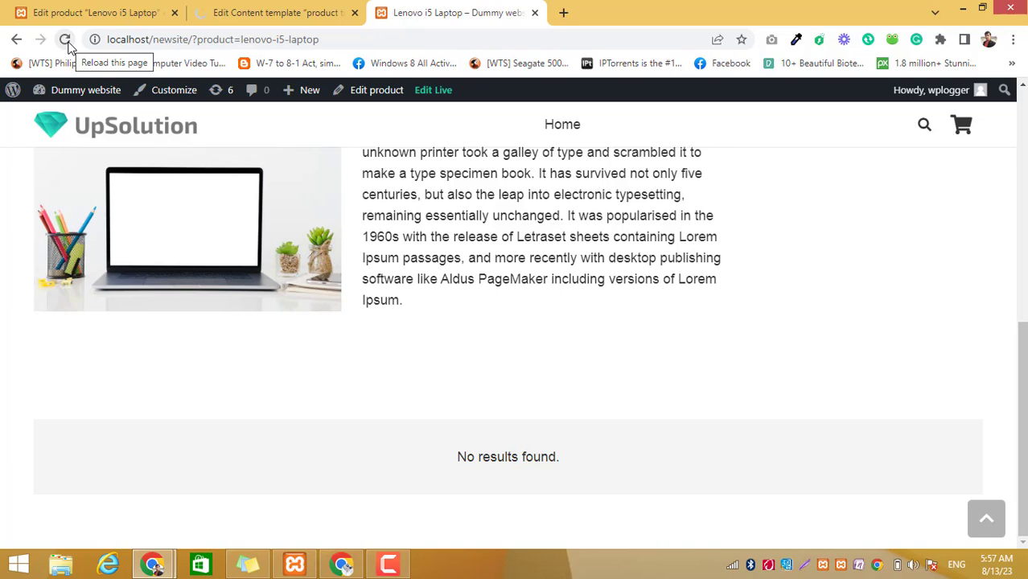
- Reload the Lenovo i5 Laptop page to examine the related products grid below its description, and return to the site's homepage
click(65, 40)
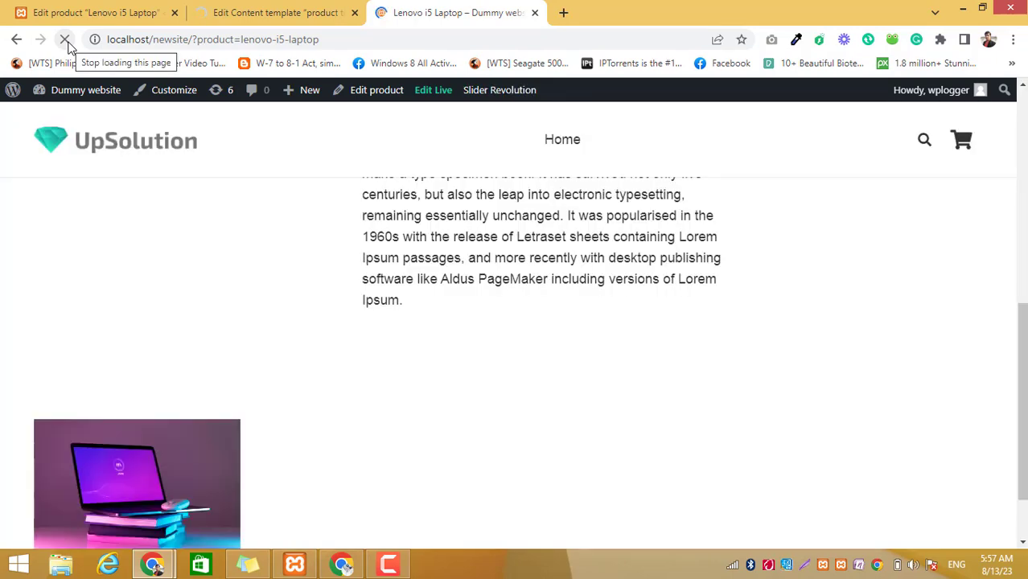
scroll(546, 405, down, 1)
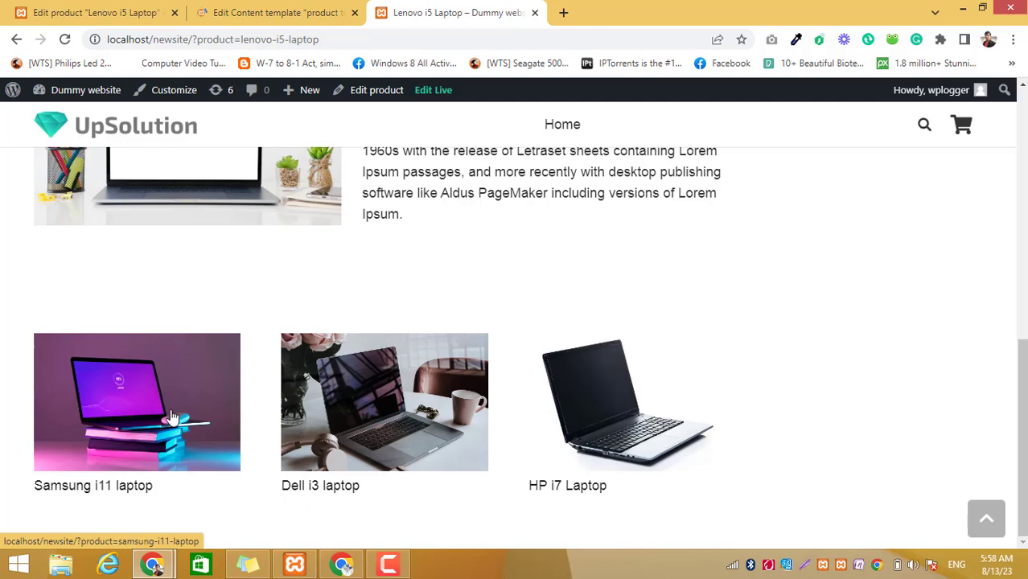
scroll(542, 358, up, 2)
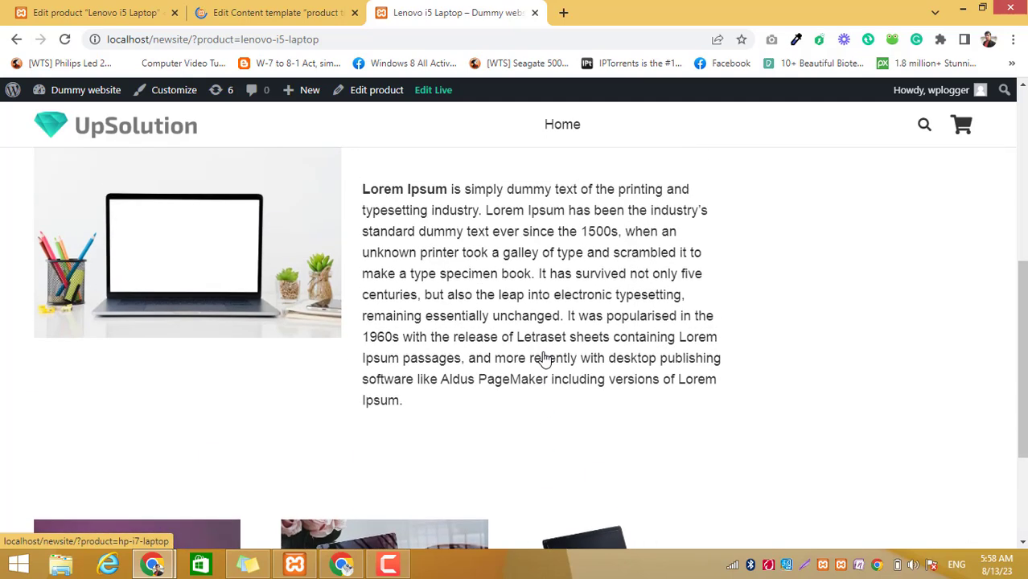
scroll(520, 286, up, 2)
scroll(522, 285, down, 4)
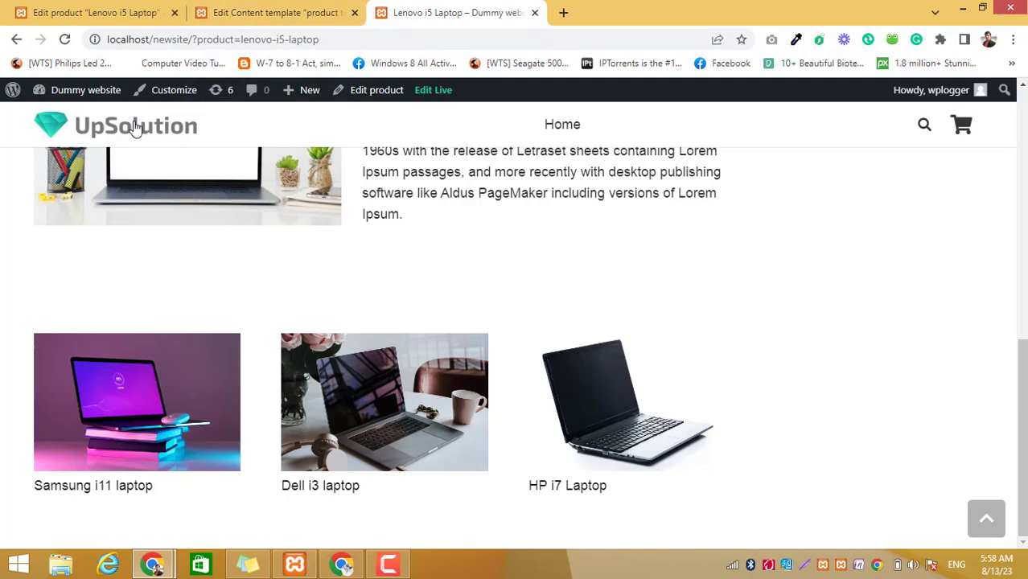
scroll(129, 128, up, 10)
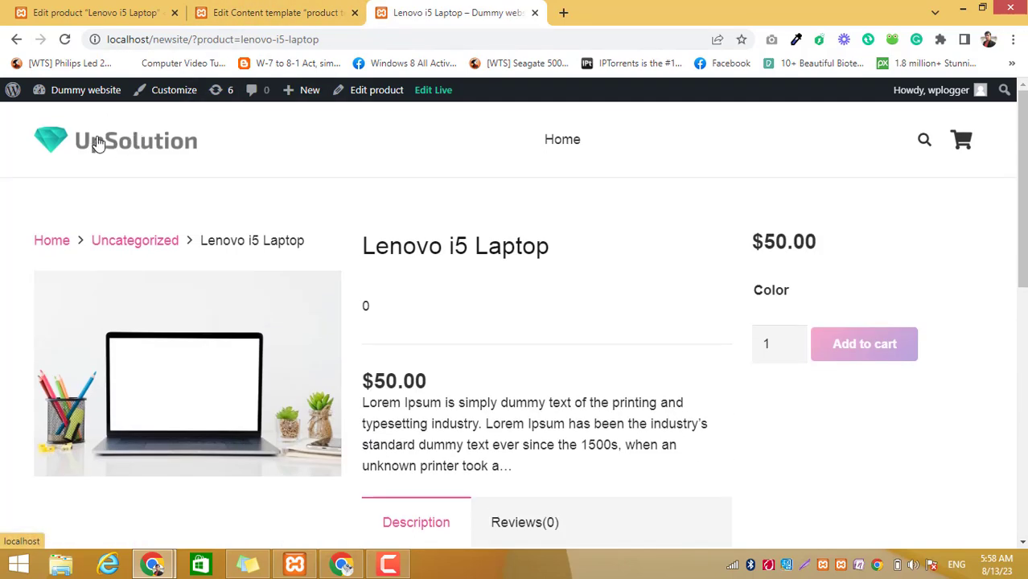
click(18, 40)
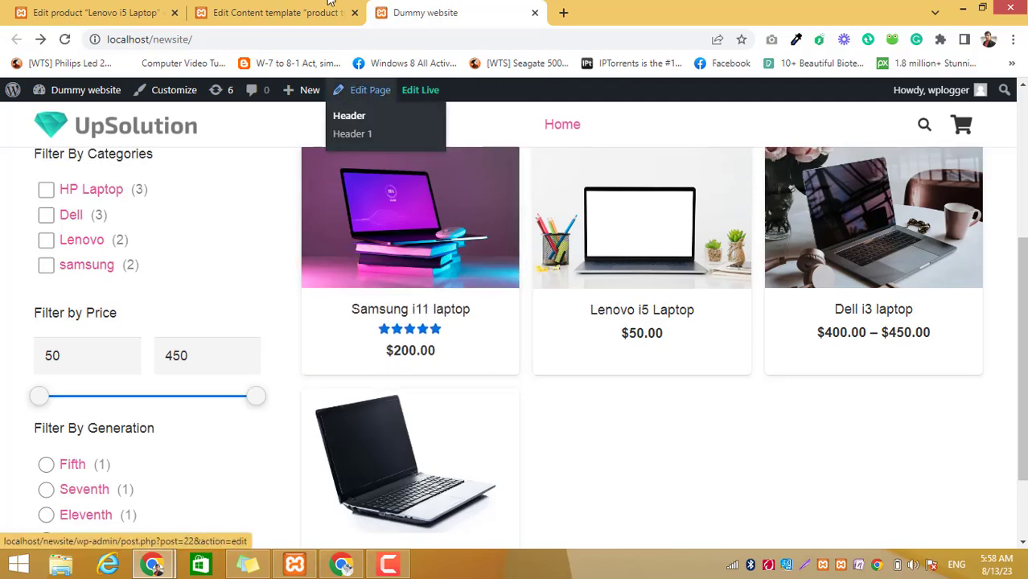
- Return to the product template and open the settings of the grid in the row below the Description tabs
click(278, 12)
scroll(548, 194, down, 10)
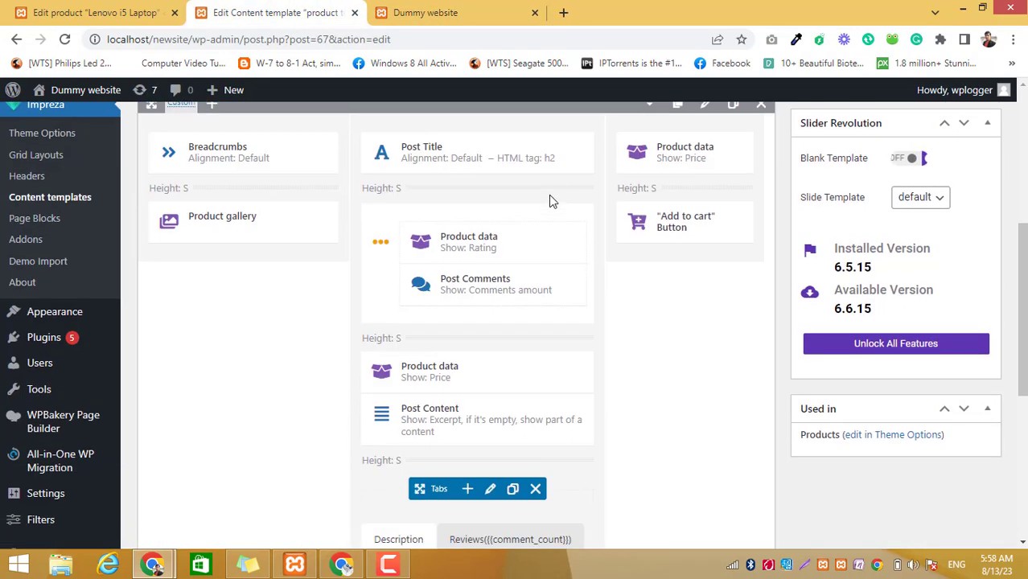
scroll(528, 349, down, 4)
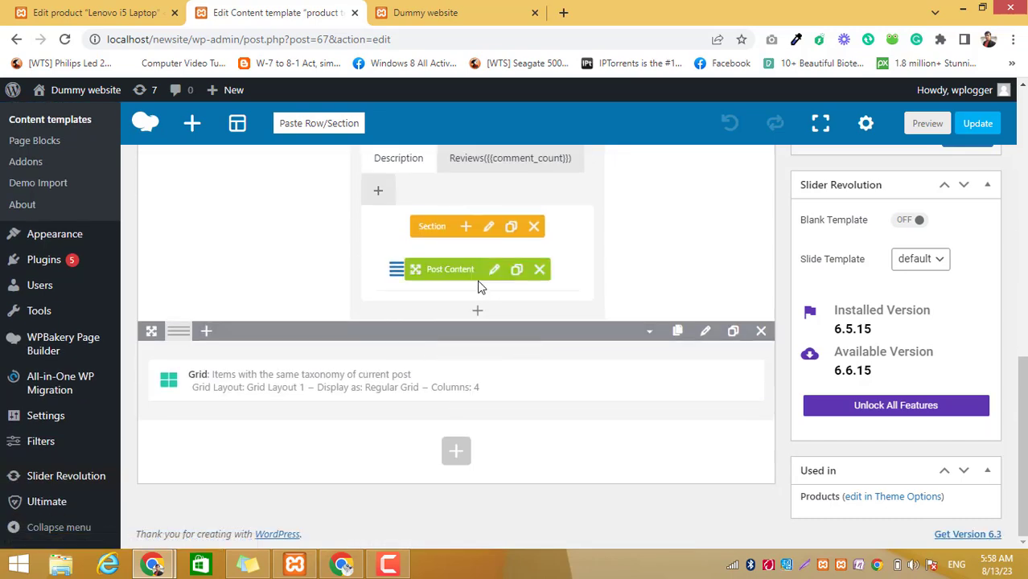
click(494, 271)
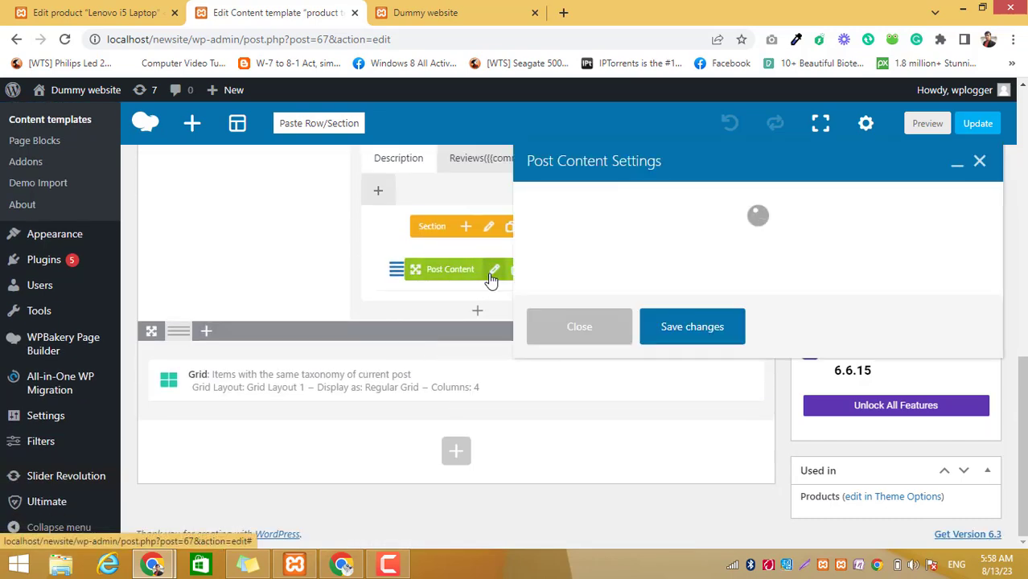
click(559, 329)
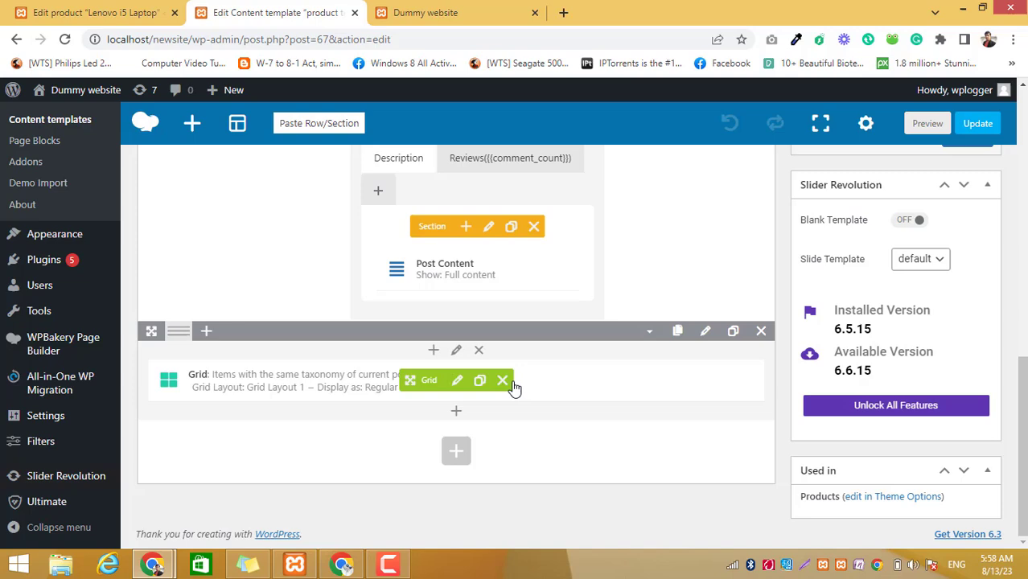
click(457, 382)
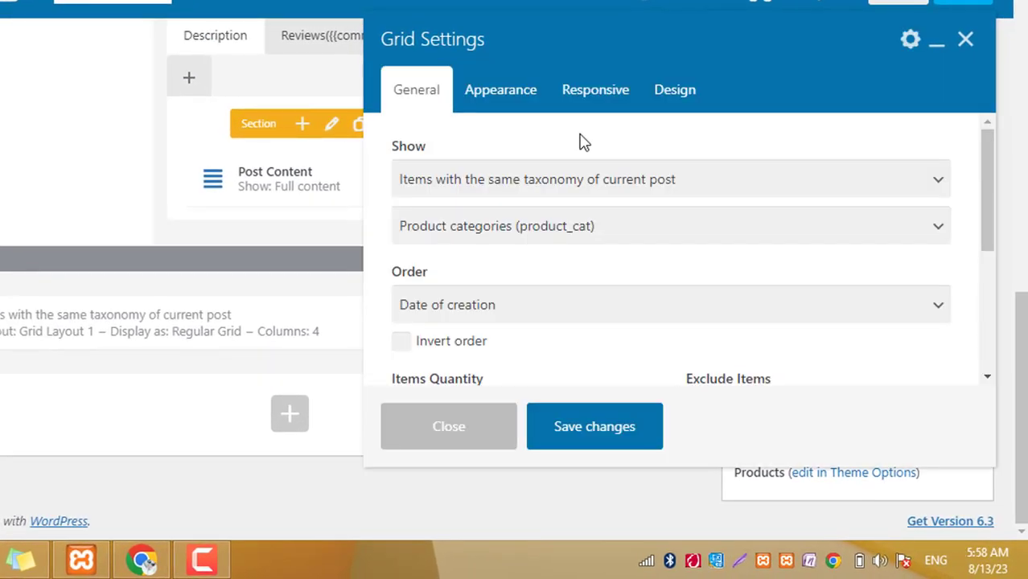
- Set the grid's layout to Shop Modern, then save its settings and update the product template
click(507, 101)
click(499, 175)
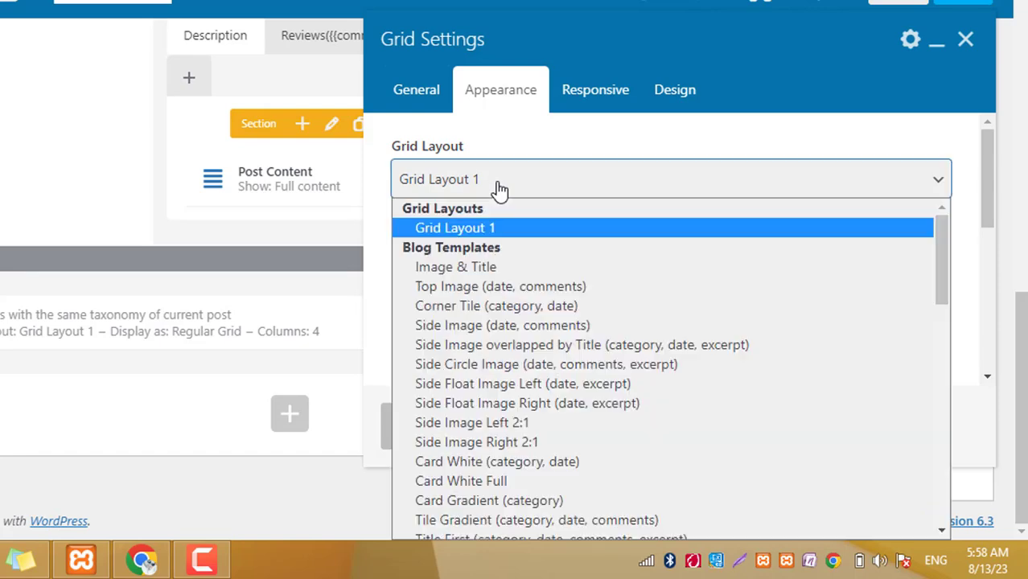
scroll(506, 326, down, 10)
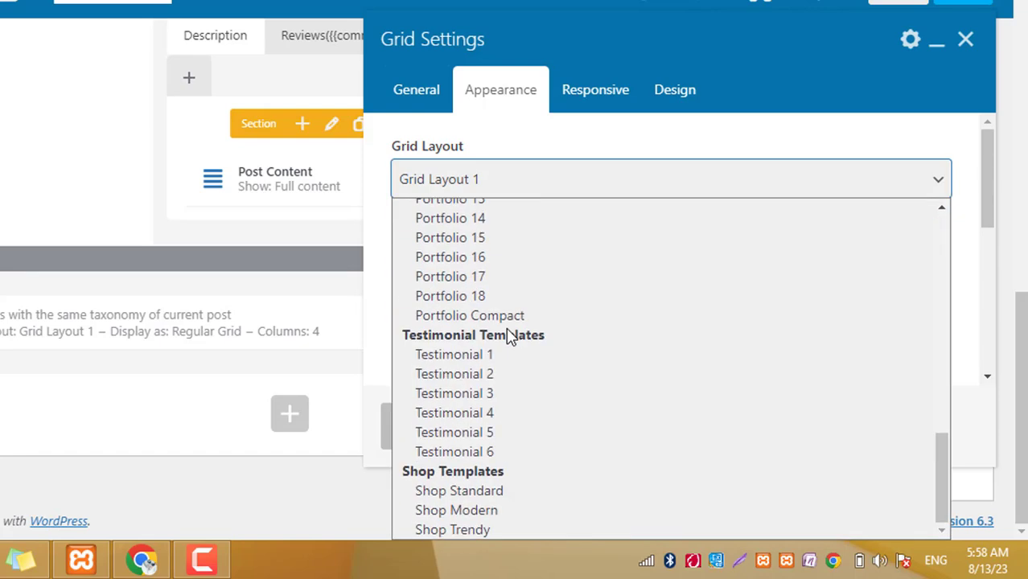
click(481, 513)
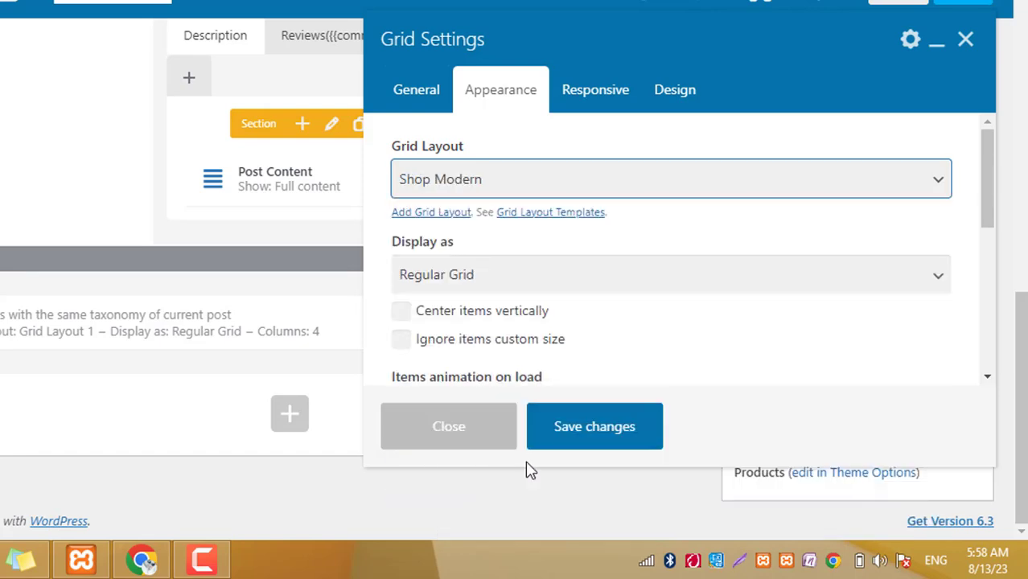
click(605, 445)
scroll(865, 275, up, 3)
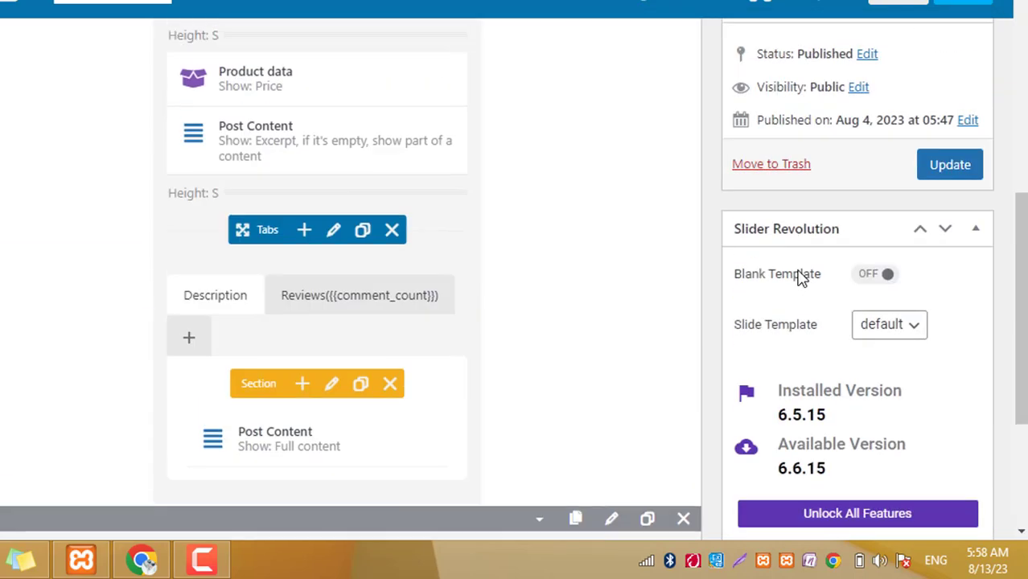
click(950, 165)
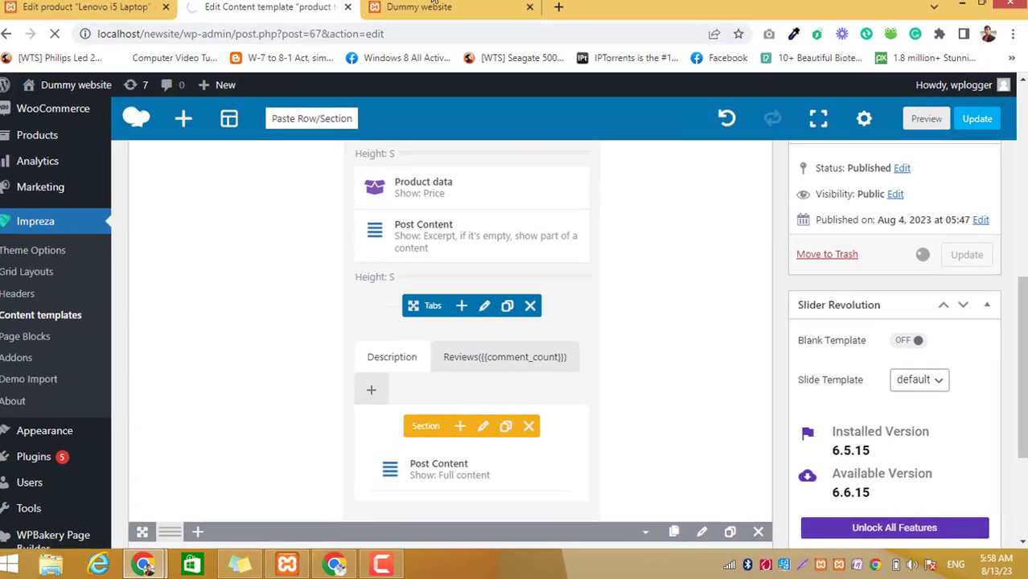
- Open the Lenovo i5 Laptop page from the homepage and examine the related products grid below its description
click(425, 12)
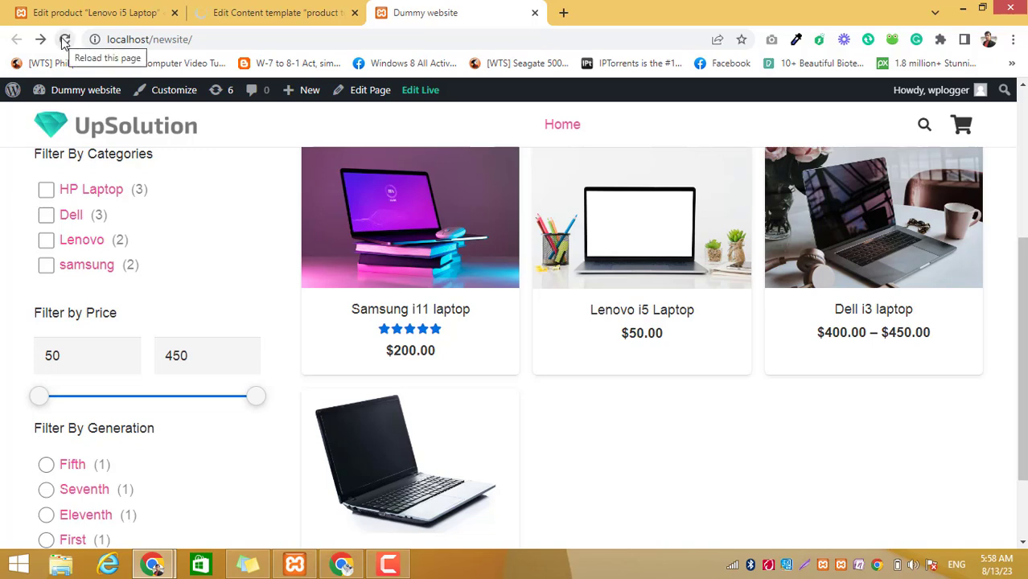
click(650, 209)
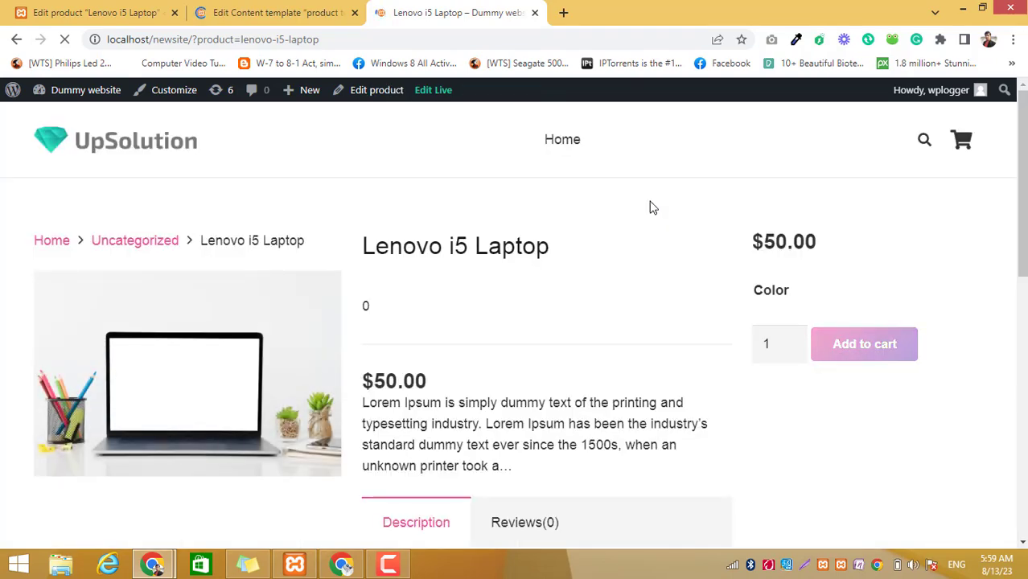
scroll(545, 348, down, 8)
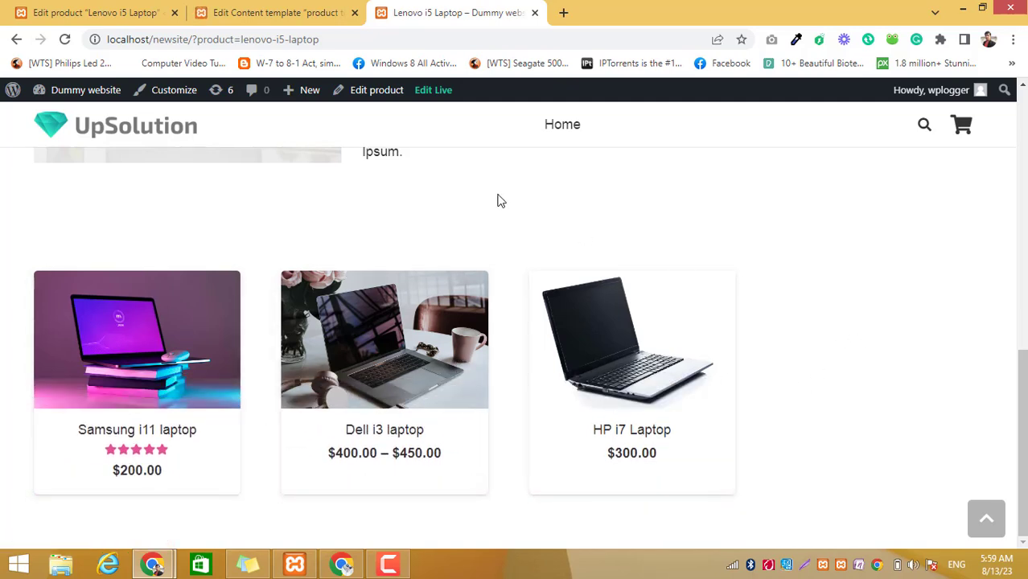
- Return to the product template's admin page and open the WooCommerce product categories in a new tab
click(262, 15)
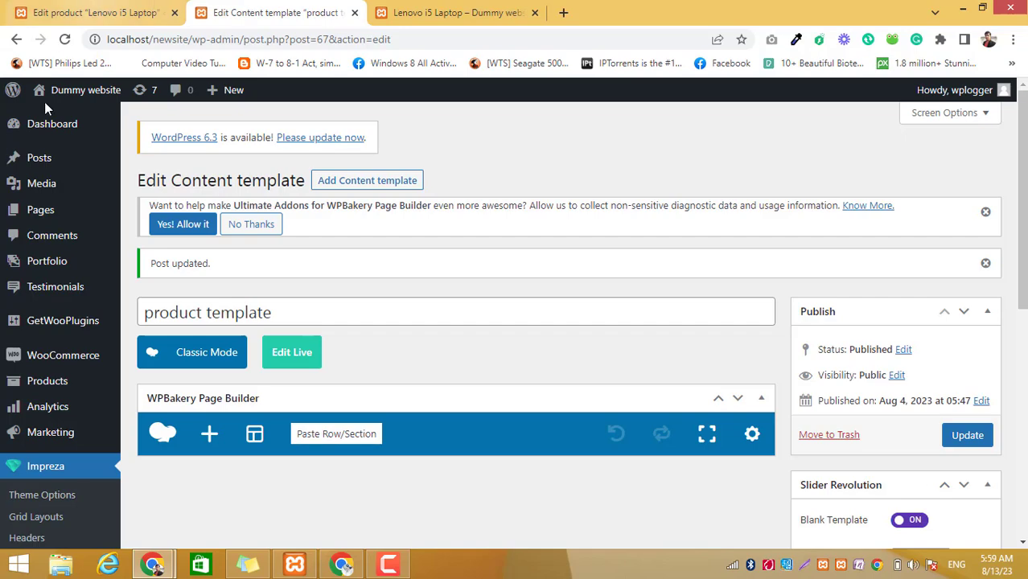
mouse_move(44, 334)
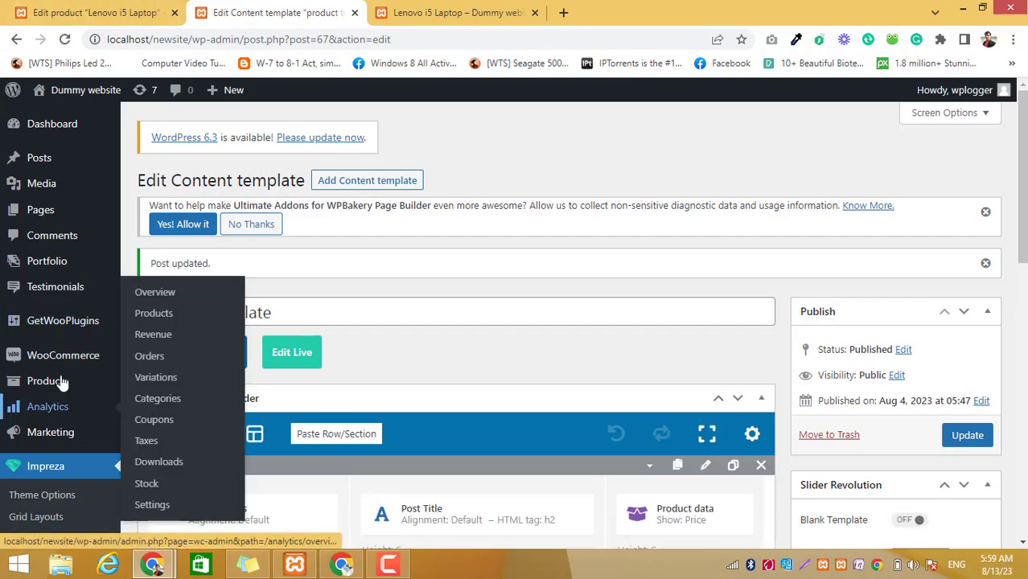
mouse_move(64, 379)
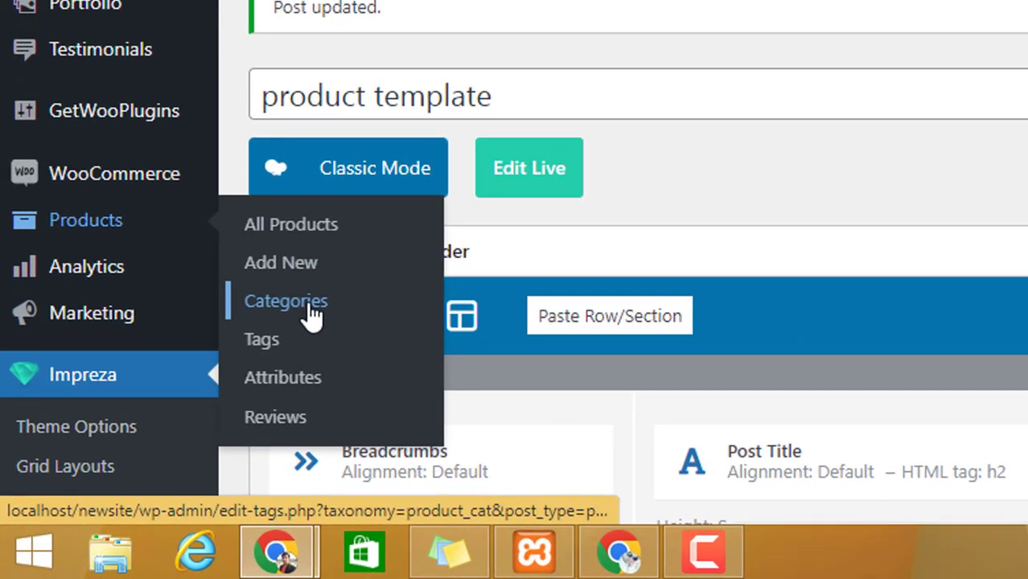
click(312, 310)
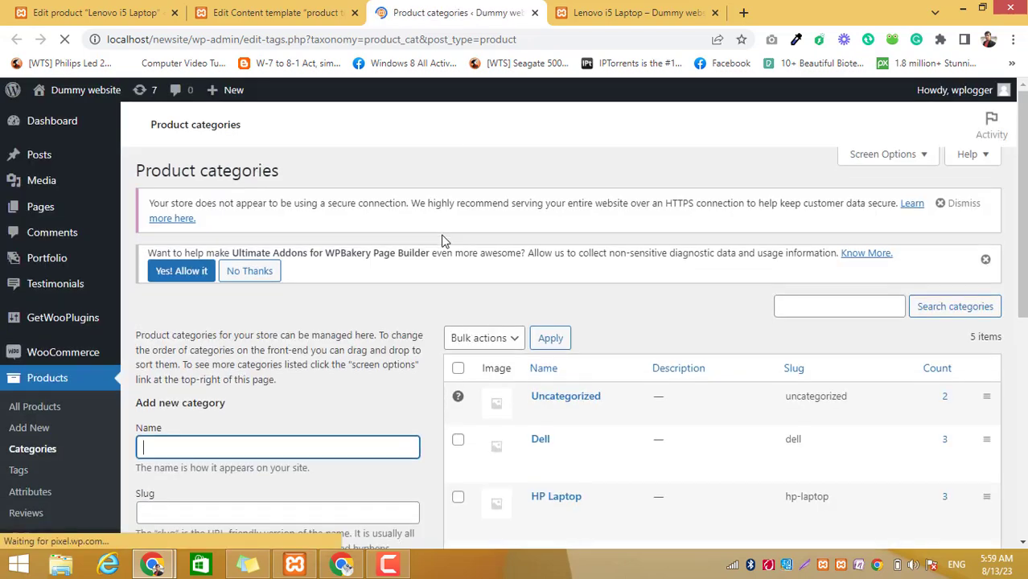
scroll(442, 241, down, 5)
scroll(321, 213, up, 1)
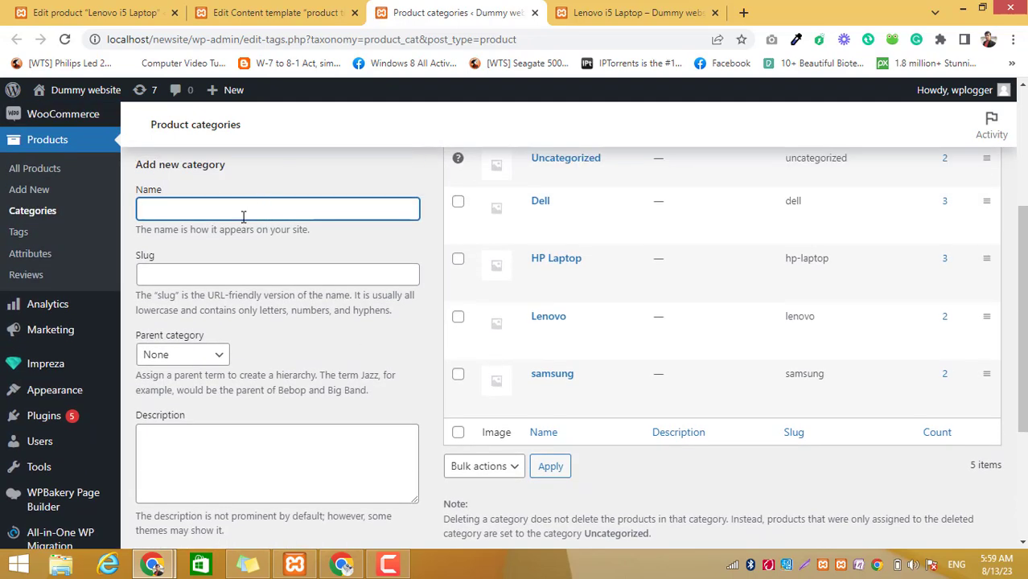
text(Mobi)
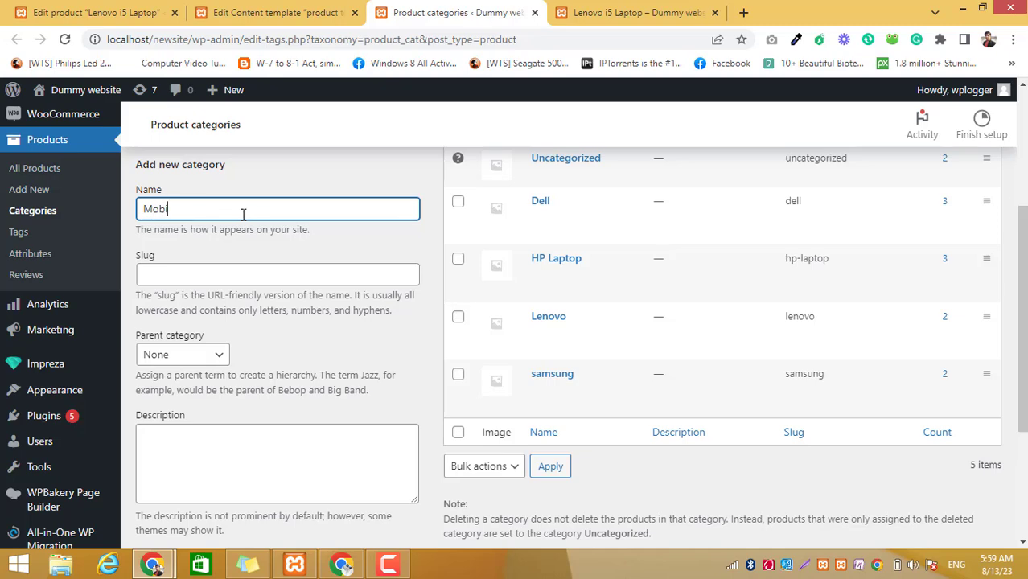
text(le)
key(BackSpace)
key(BackSpace)
key(BackSpace)
key(BackSpace)
key(BackSpace)
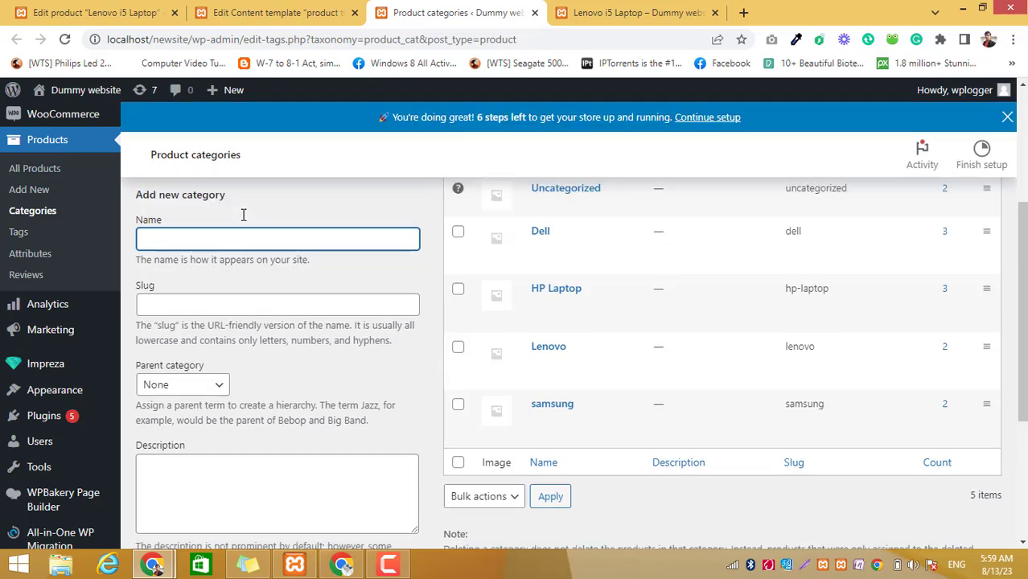
- Add a new product category named Laptop with no parent category
scroll(243, 215, down, 3)
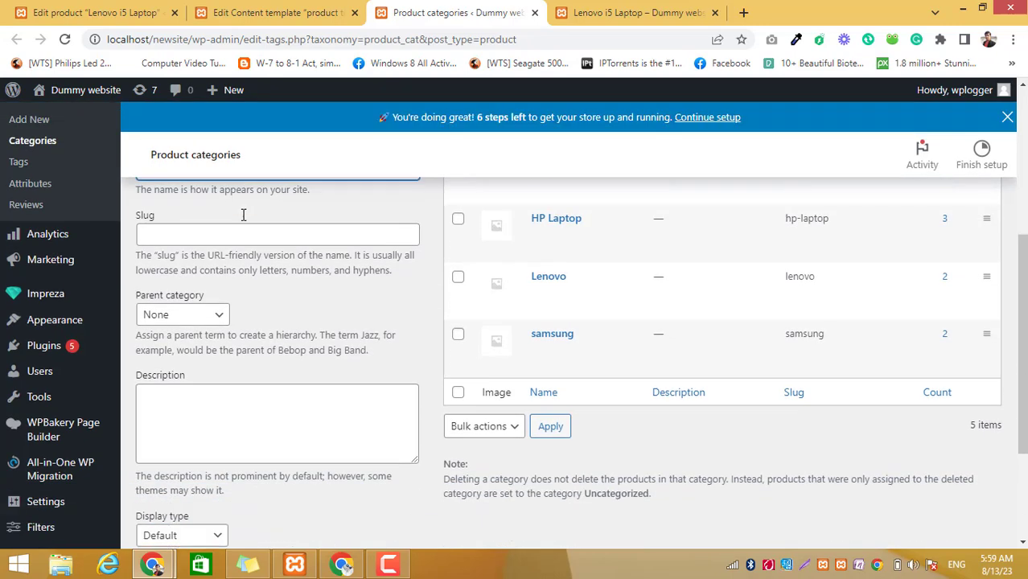
scroll(245, 278, up, 2)
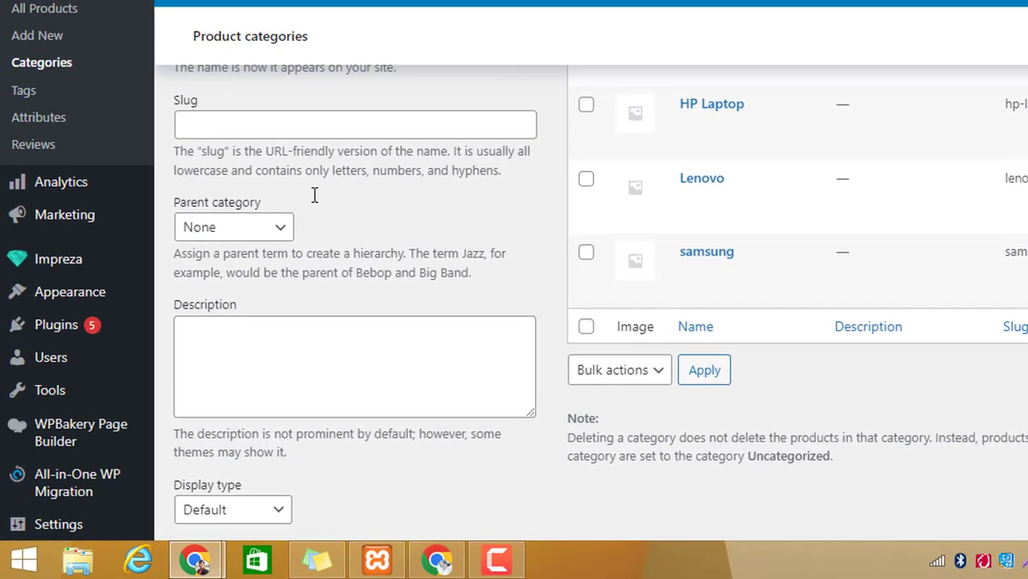
click(221, 306)
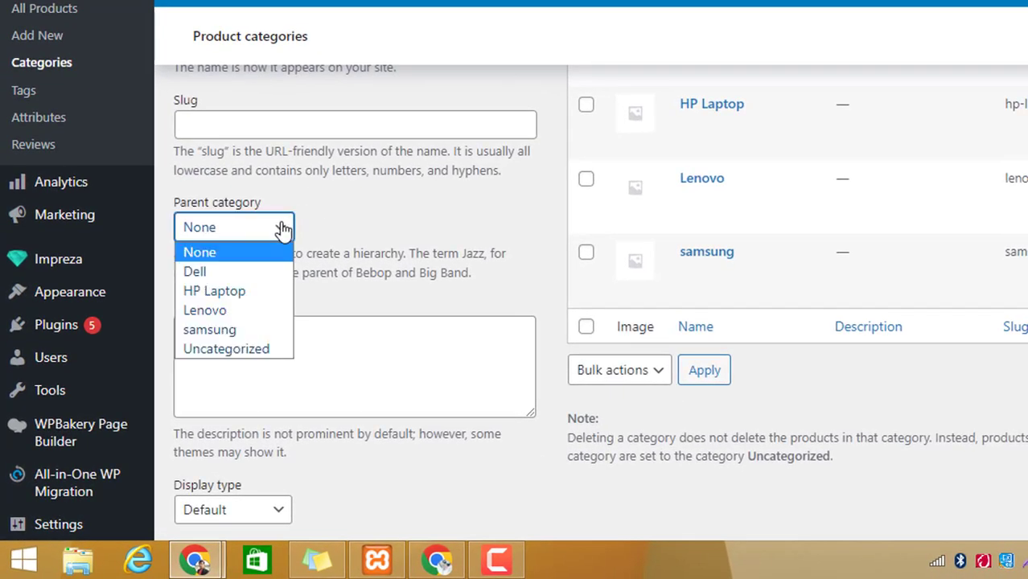
click(283, 231)
scroll(436, 285, down, 3)
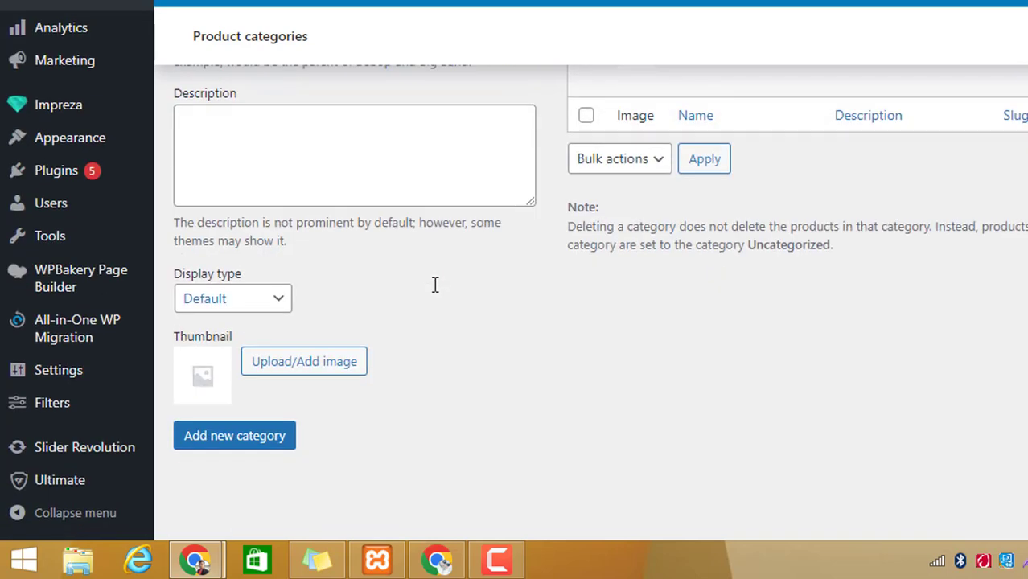
click(280, 437)
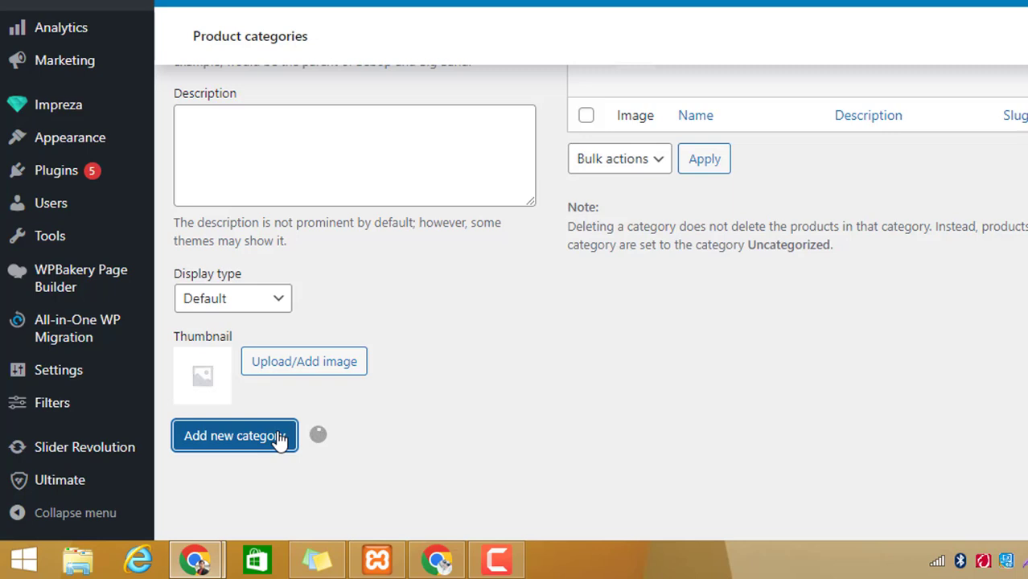
- Add a new product category named Mobile with no parent category
scroll(280, 436, up, 8)
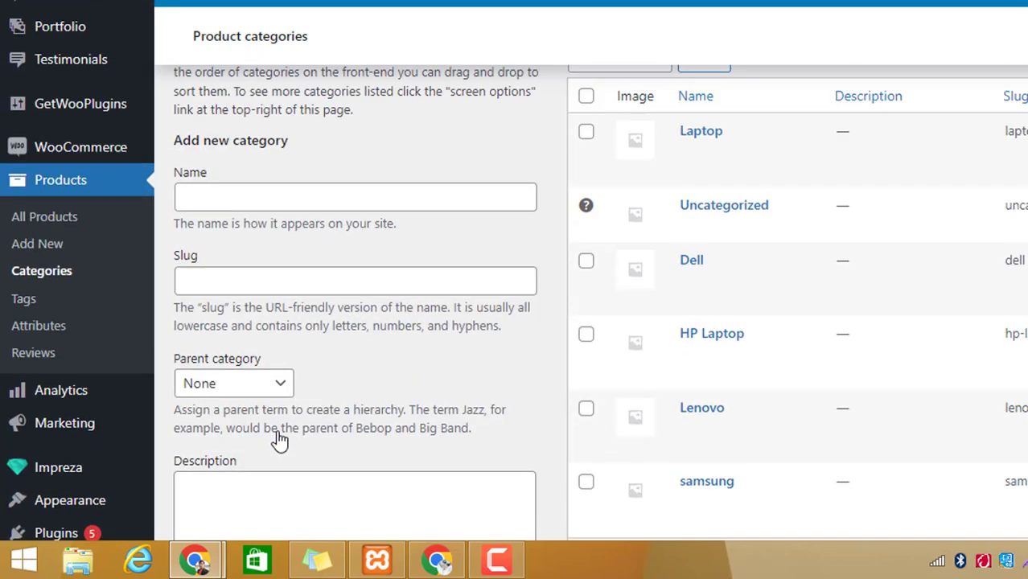
click(315, 325)
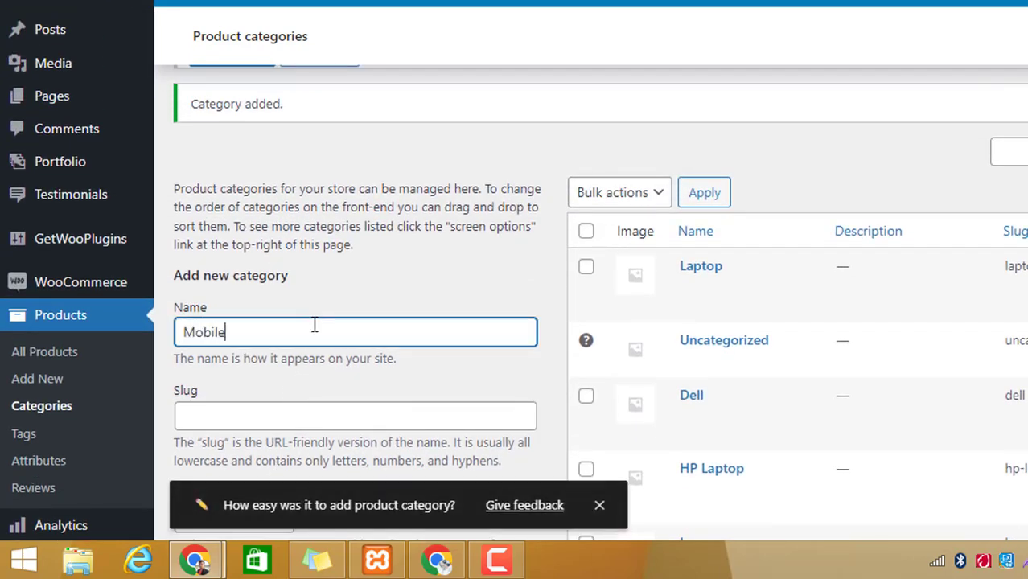
scroll(314, 326, down, 6)
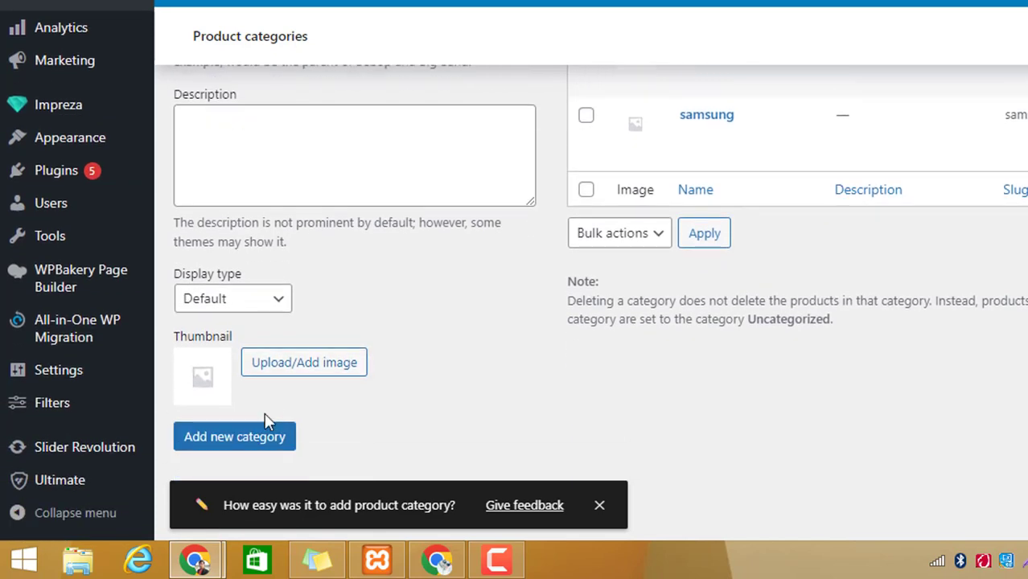
click(263, 439)
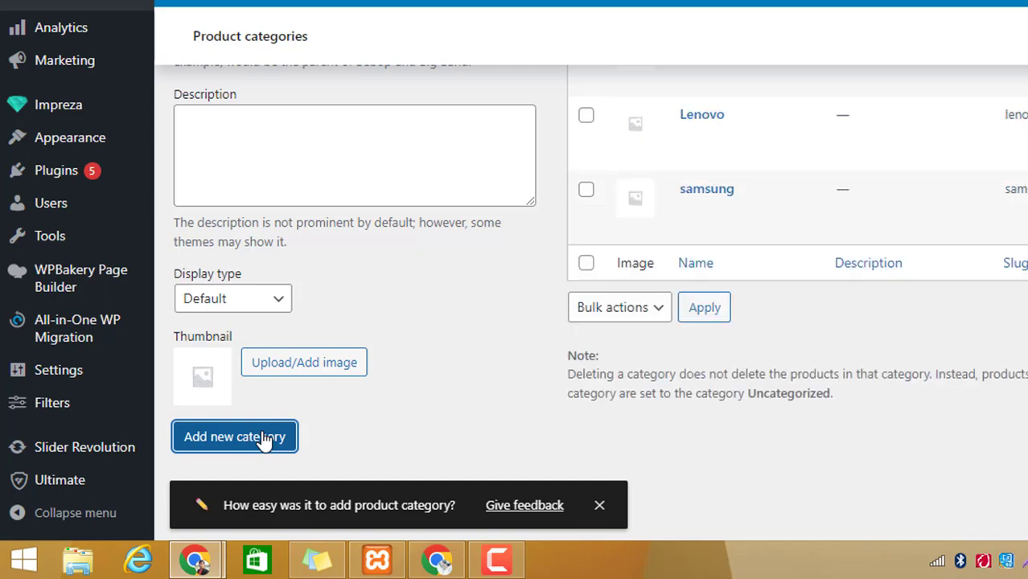
scroll(264, 438, up, 5)
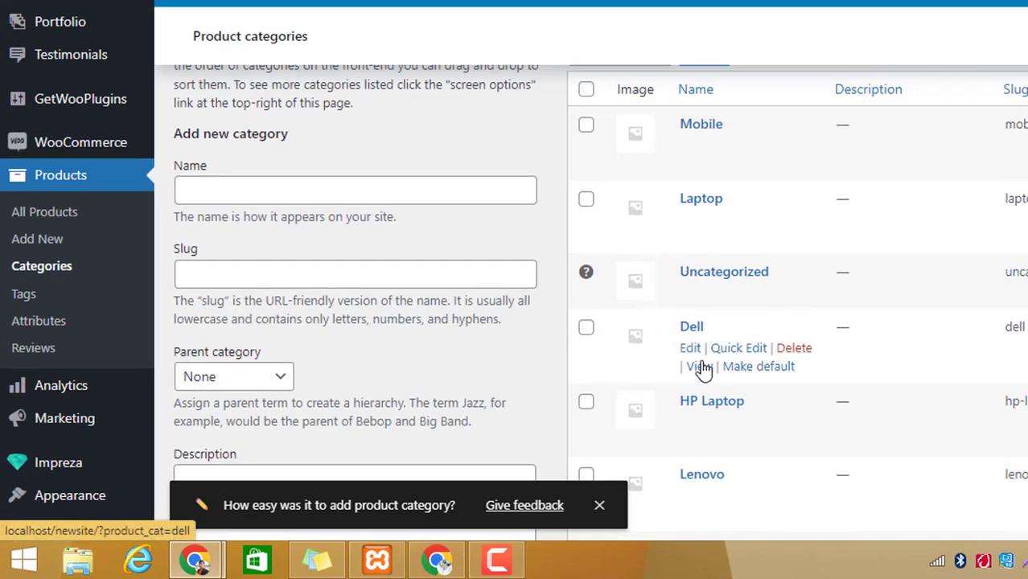
click(732, 349)
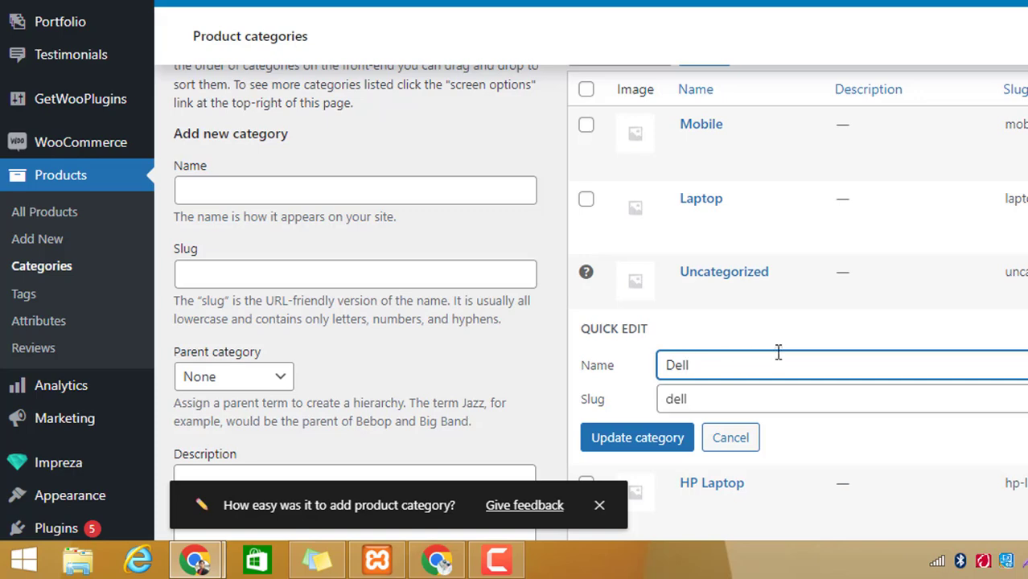
scroll(780, 352, down, 3)
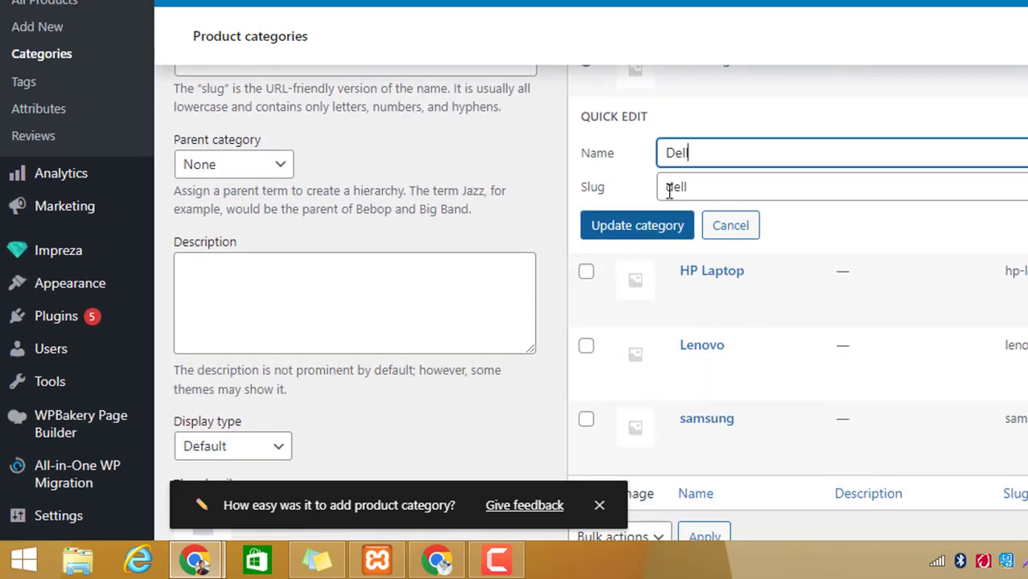
click(732, 225)
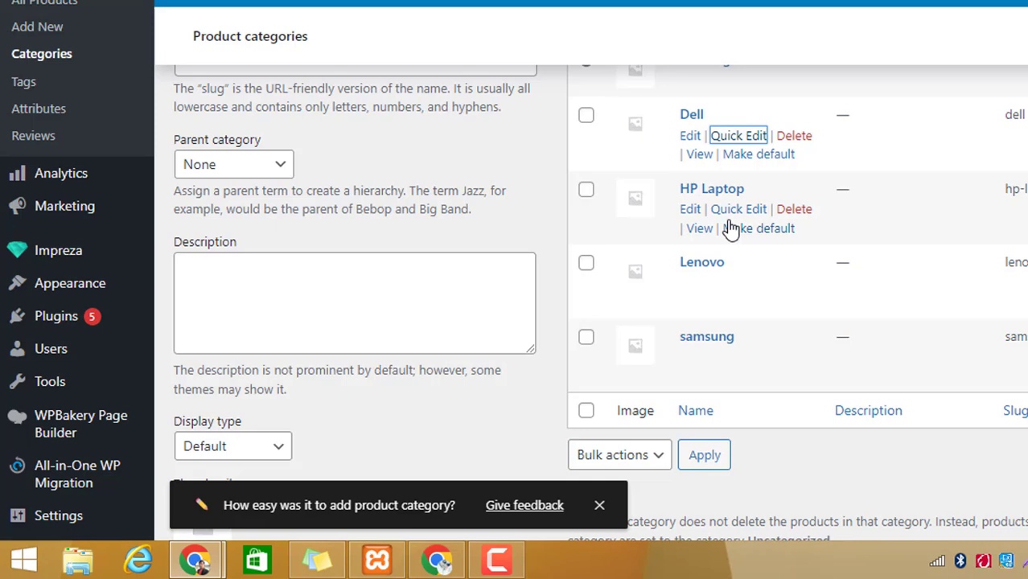
- Open the Dell category's full edit page in a new tab and switch to the Lenovo i5 Laptop page
click(690, 137)
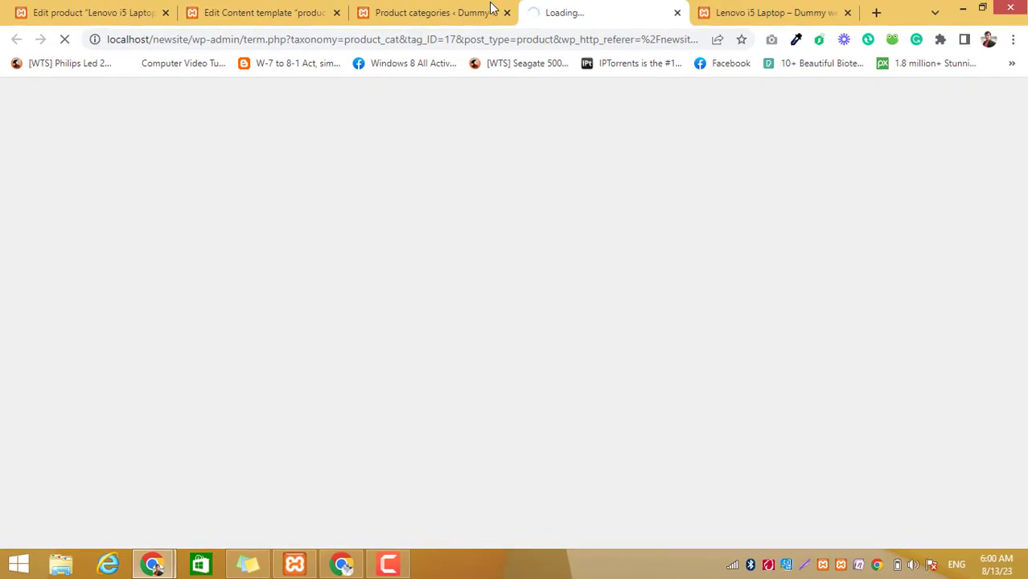
click(425, 11)
click(713, 11)
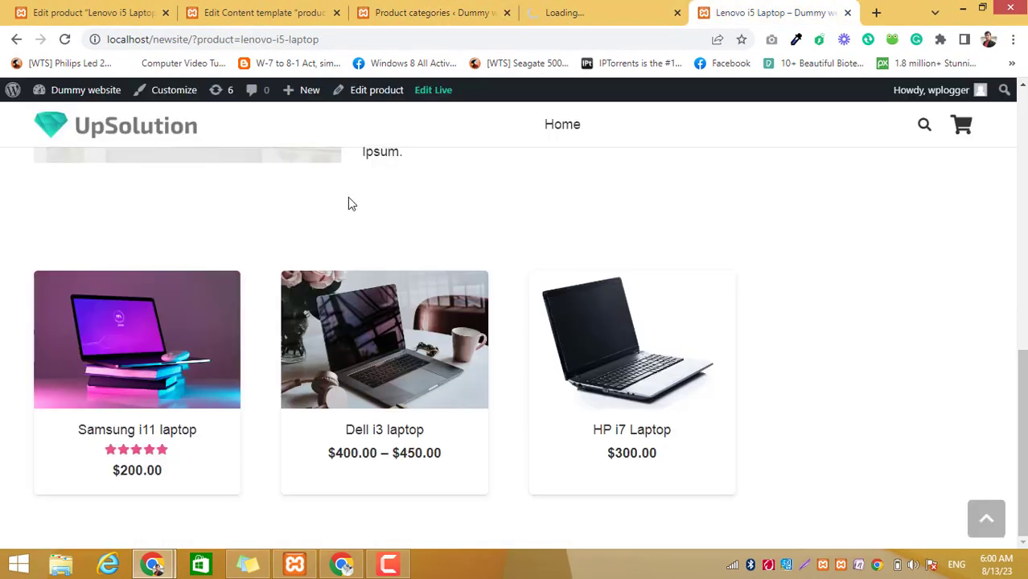
- Set the Dell category's parent category to Laptop and update the category
scroll(237, 301, up, 8)
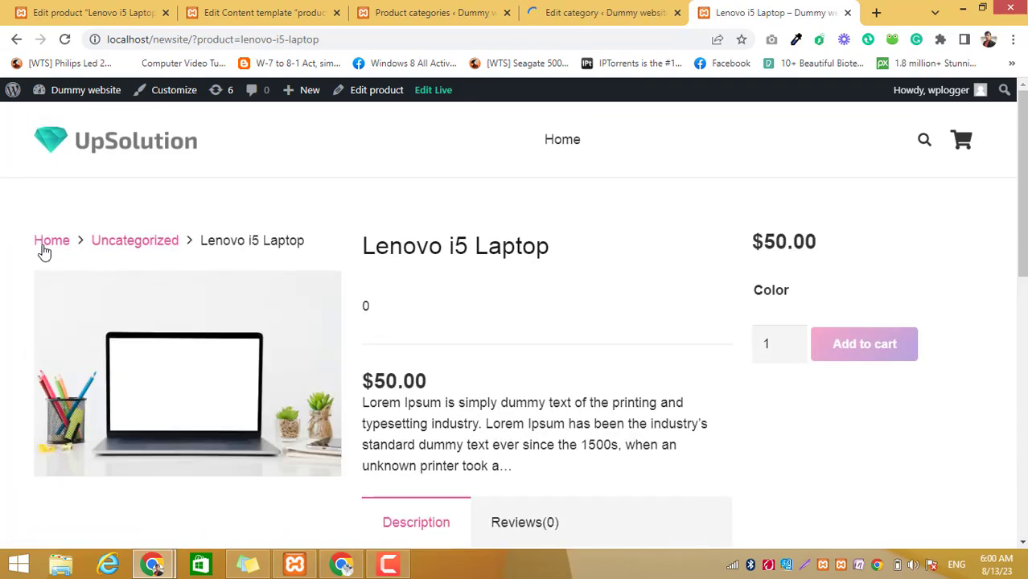
click(592, 10)
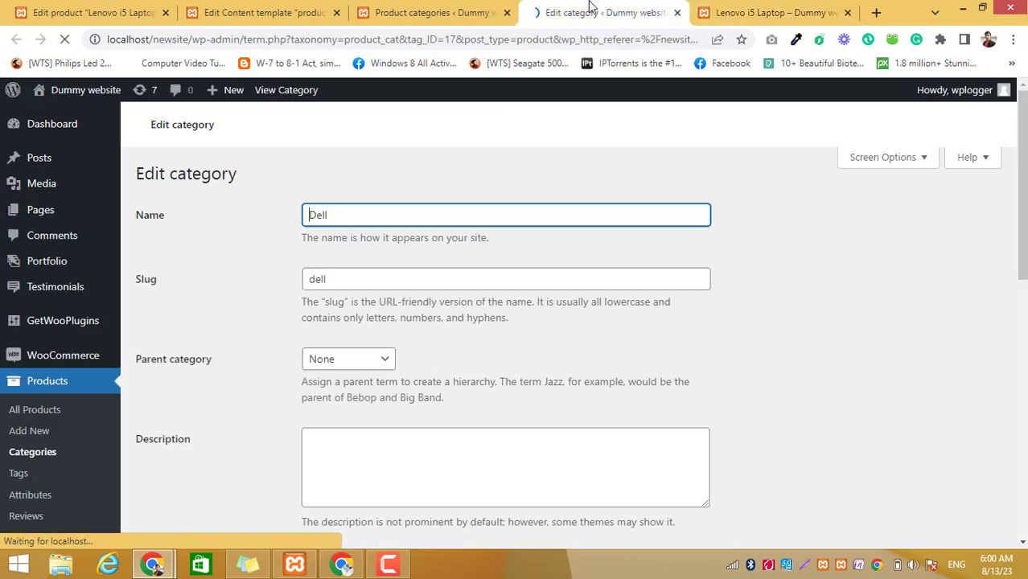
scroll(441, 347, down, 3)
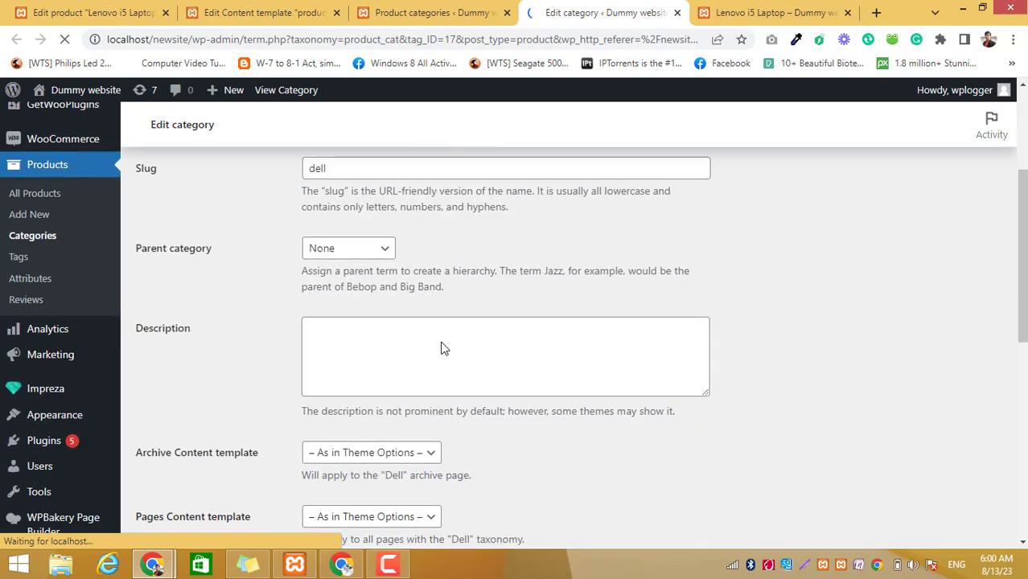
click(359, 254)
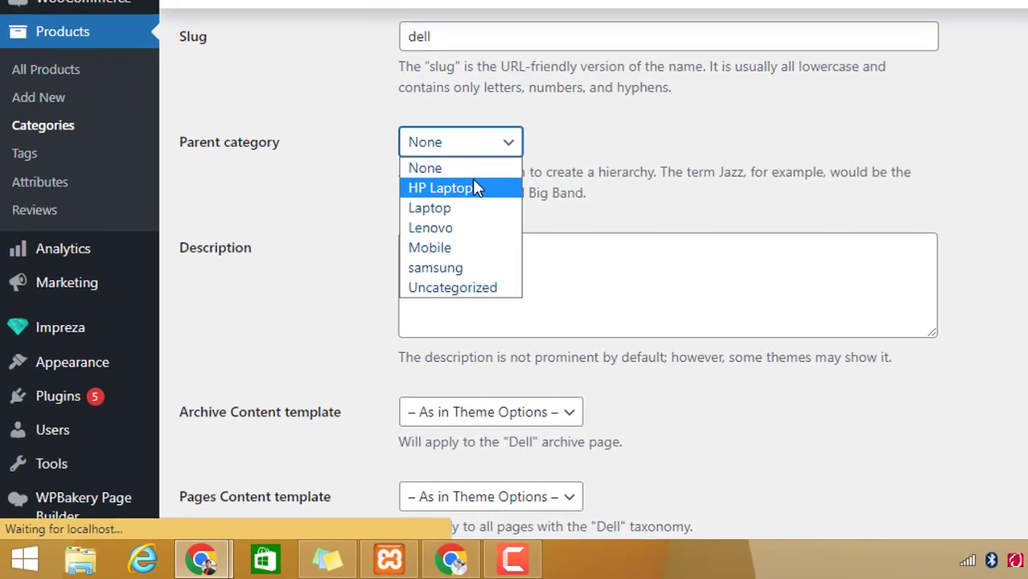
click(481, 204)
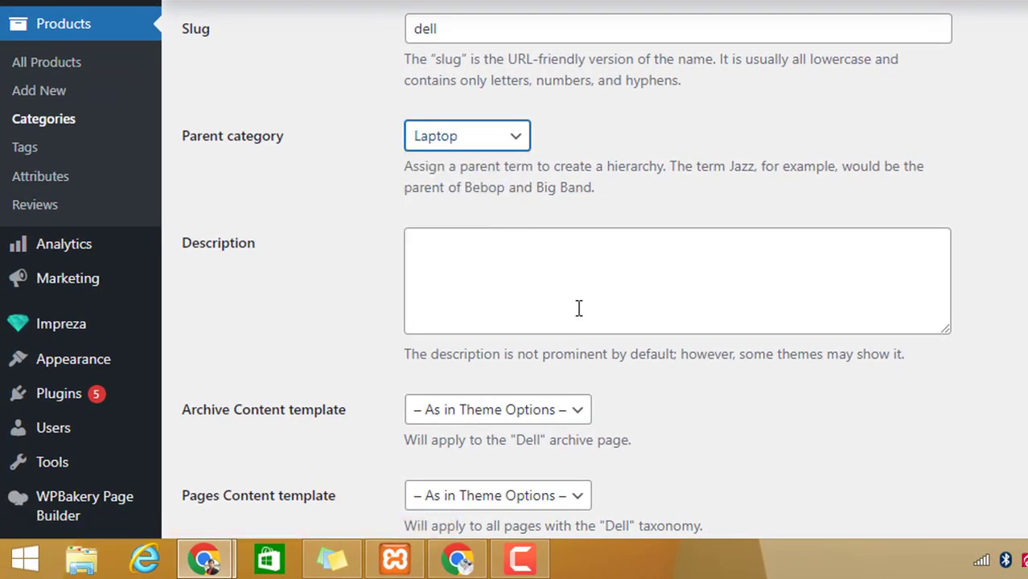
scroll(578, 308, down, 9)
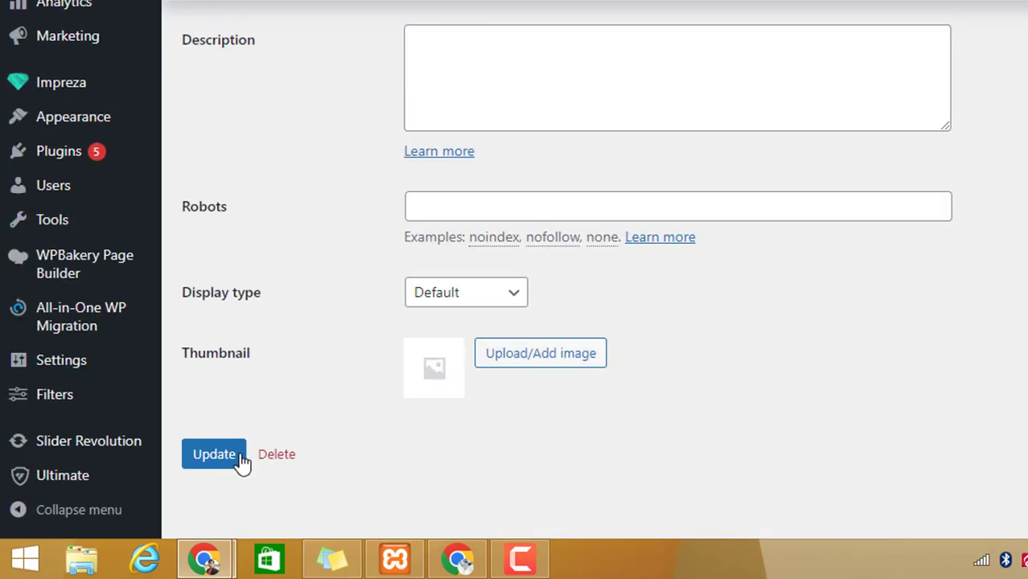
click(239, 463)
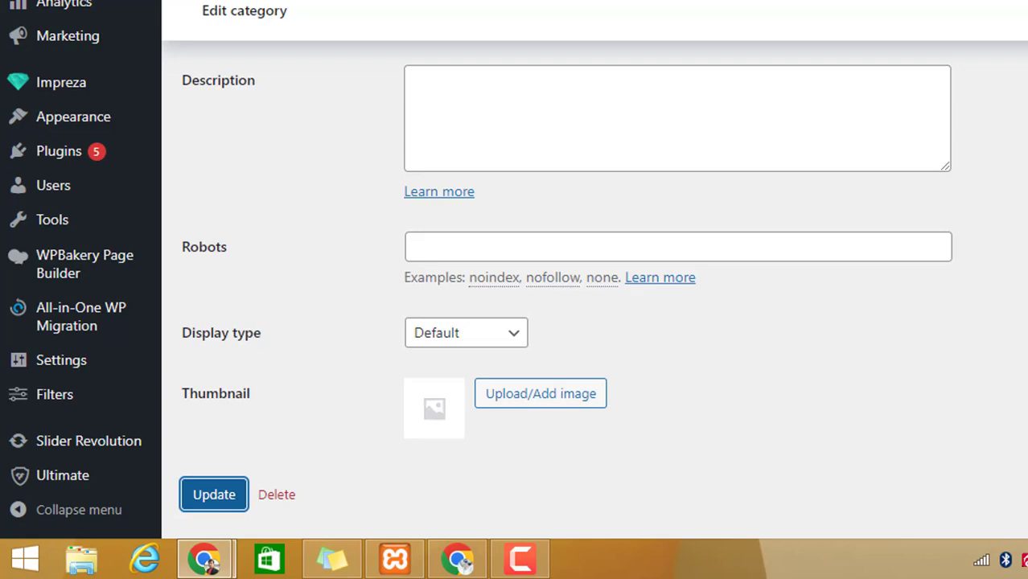
scroll(584, 181, up, 7)
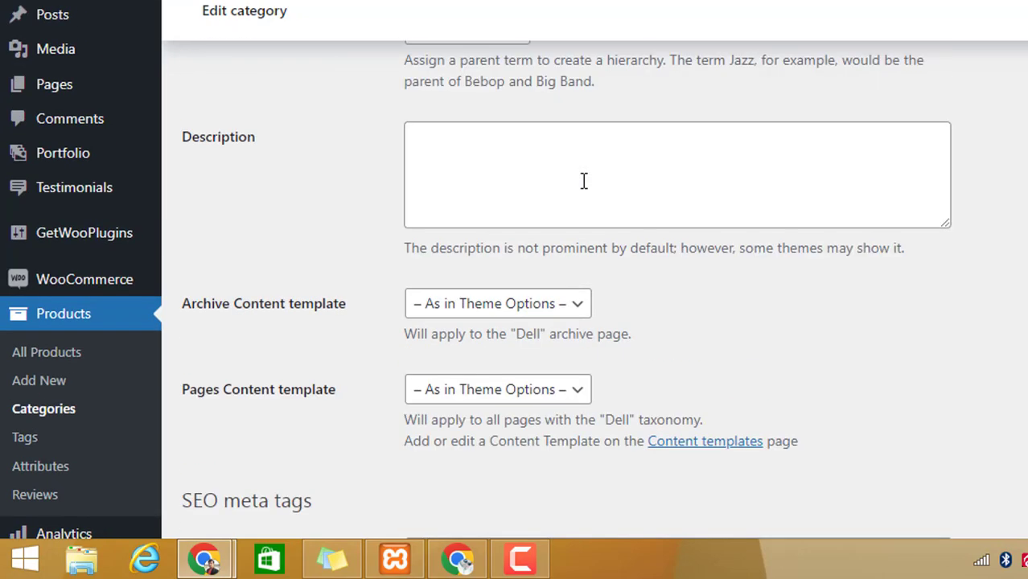
scroll(583, 182, up, 4)
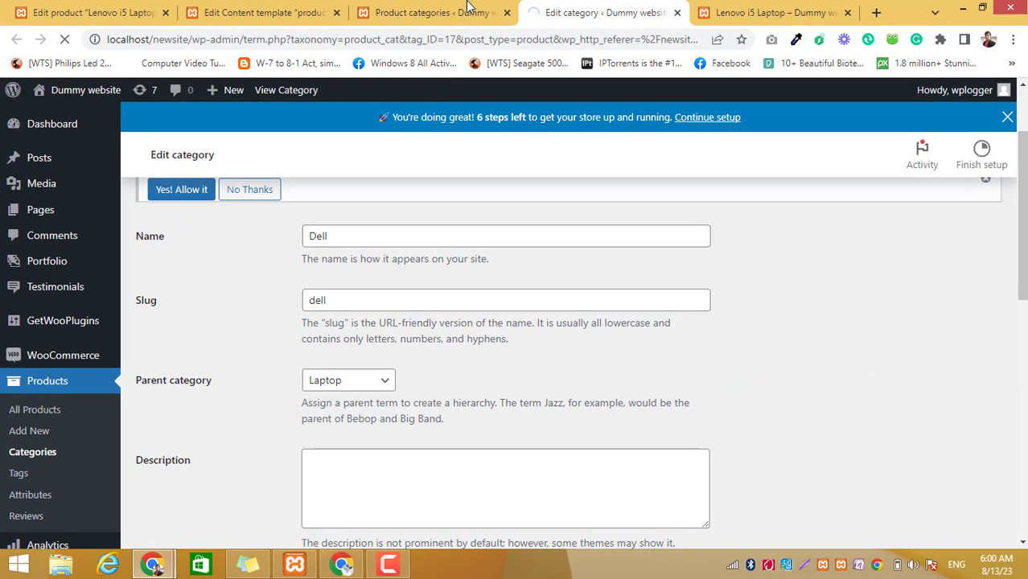
- From the product categories list, open the edit pages of HP Laptop, Lenovo and samsung in new tabs
click(435, 13)
mouse_move(611, 7)
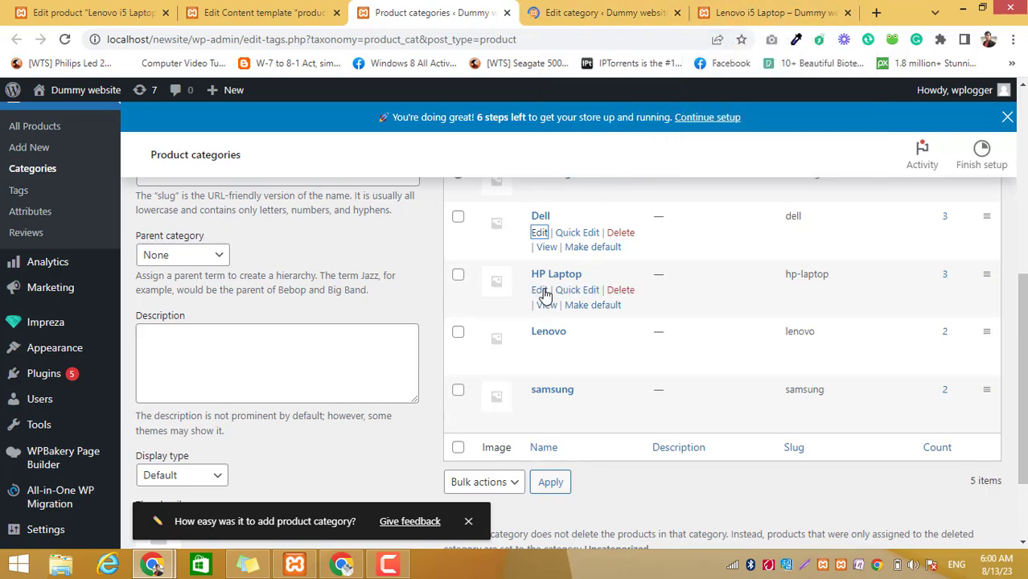
middle_click(542, 291)
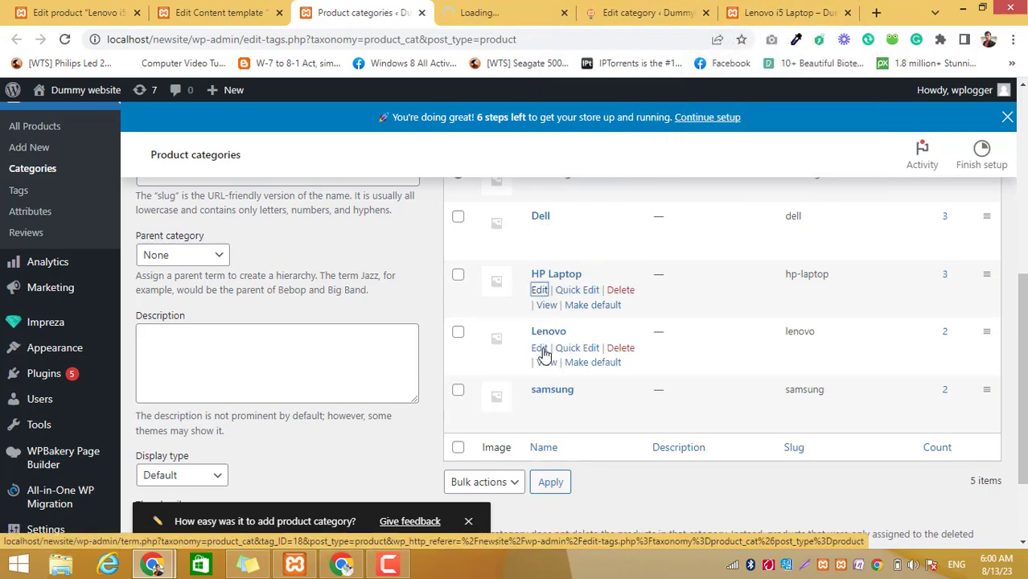
middle_click(540, 349)
middle_click(540, 404)
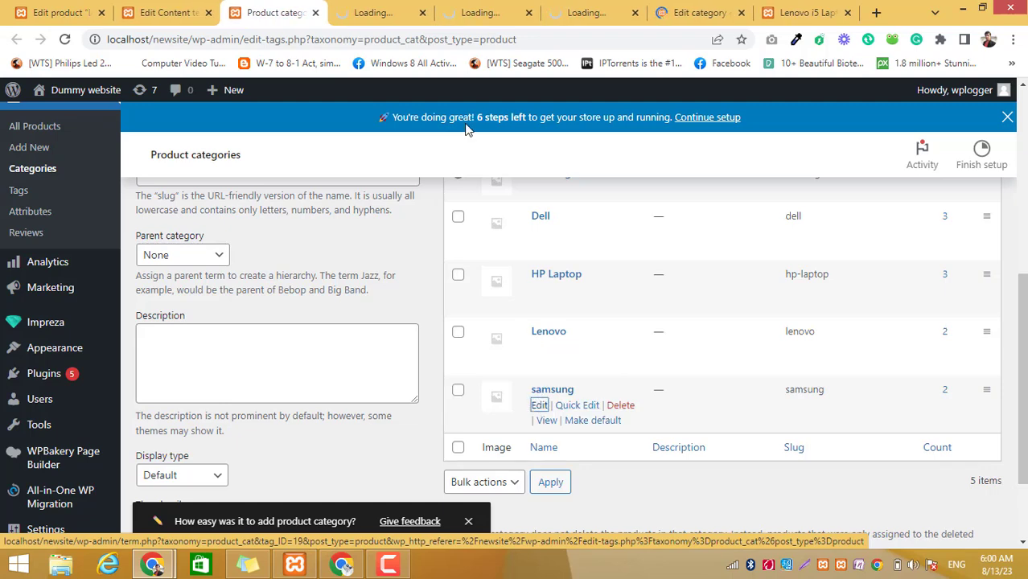
- Assign Laptop as the parent category of HP Laptop and update the category
click(375, 8)
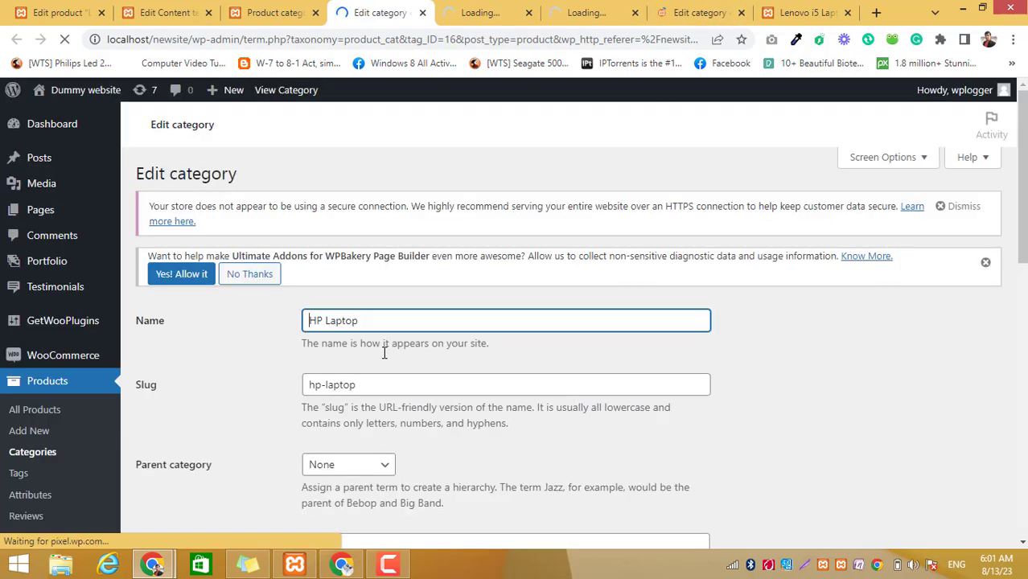
scroll(383, 351, down, 4)
click(388, 191)
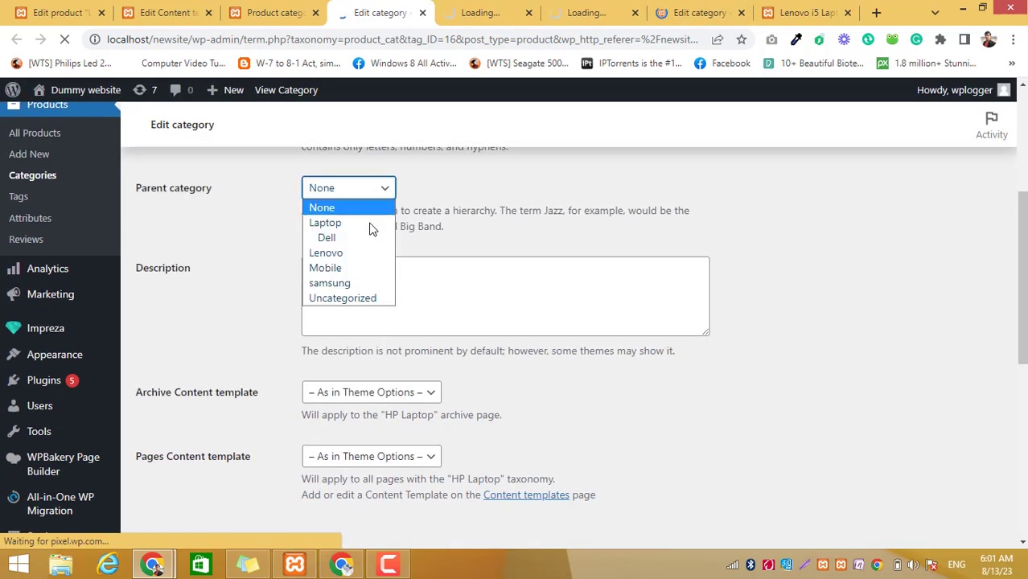
click(366, 225)
scroll(343, 383, down, 3)
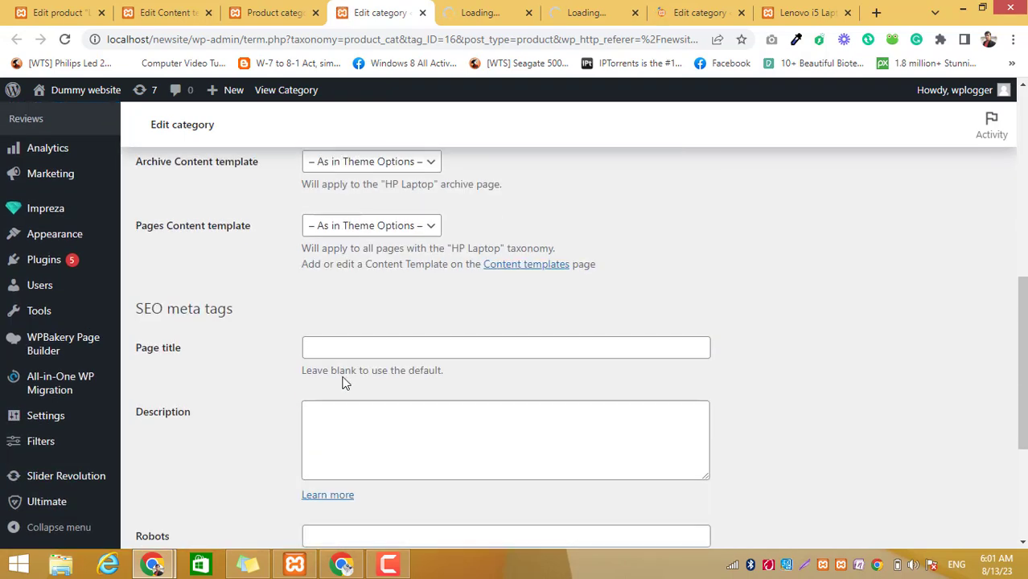
scroll(226, 461, down, 3)
click(171, 488)
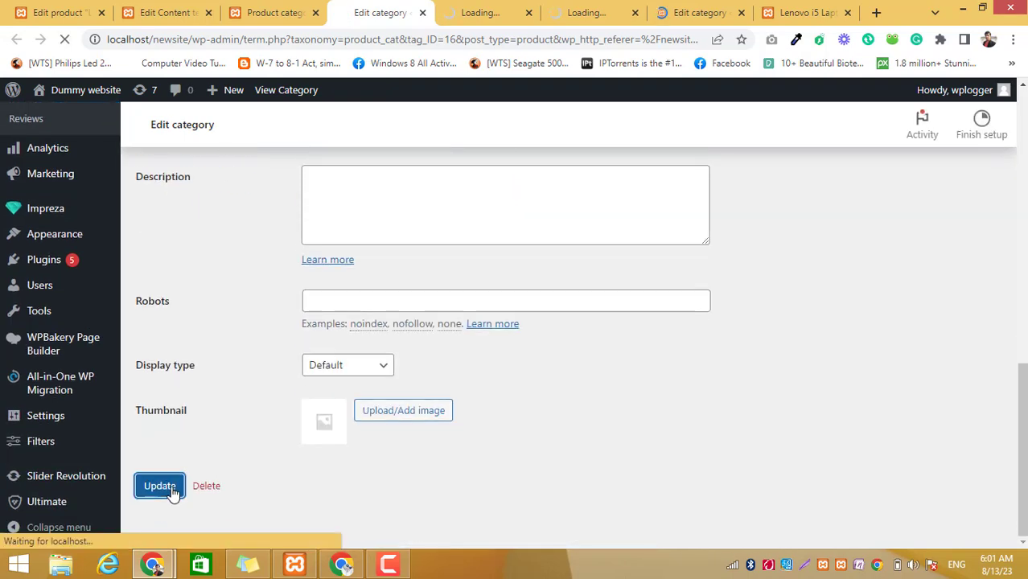
- Assign Laptop as the parent category of Lenovo and update the category
click(467, 9)
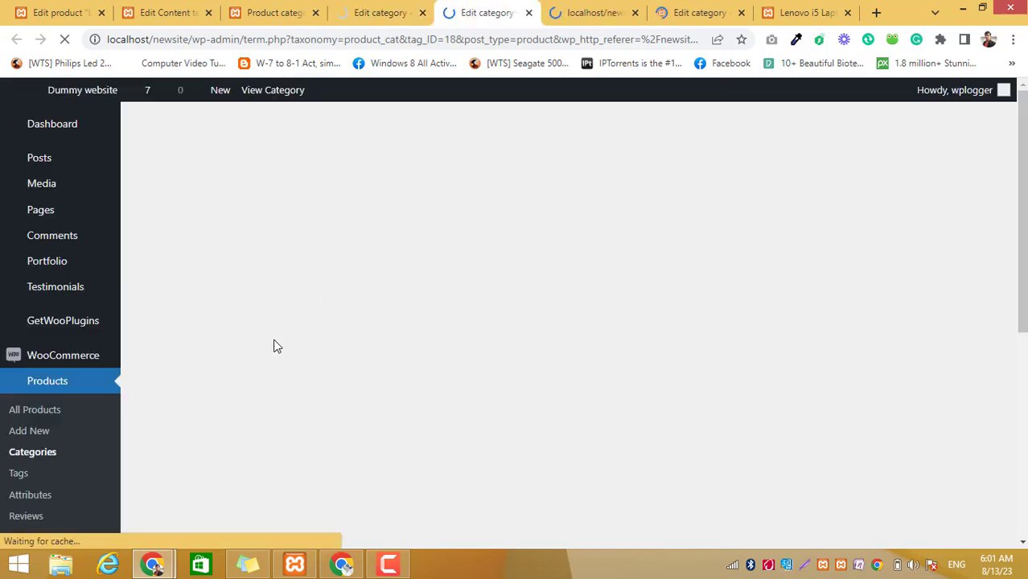
scroll(266, 374, down, 3)
scroll(259, 383, up, 2)
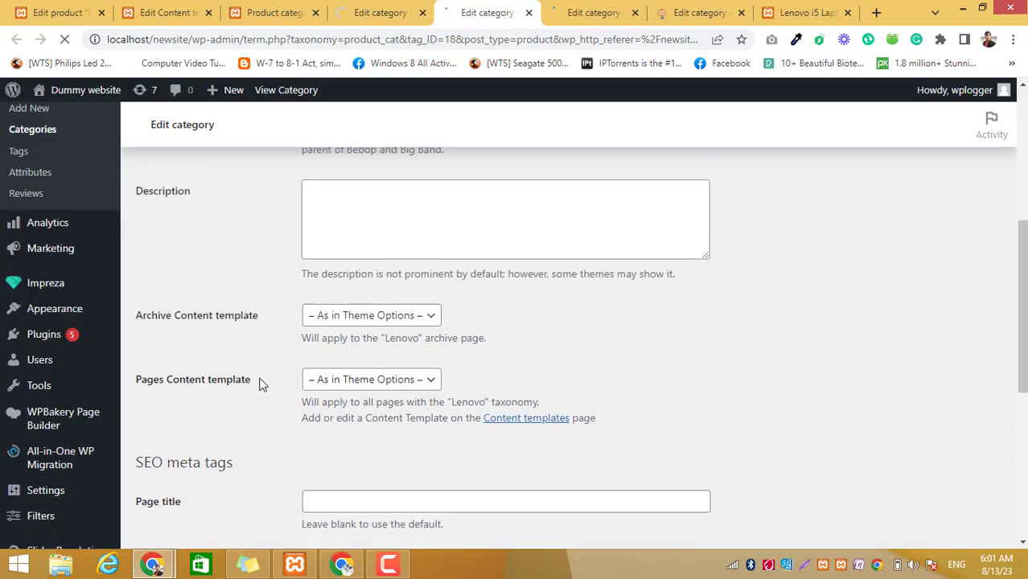
click(382, 233)
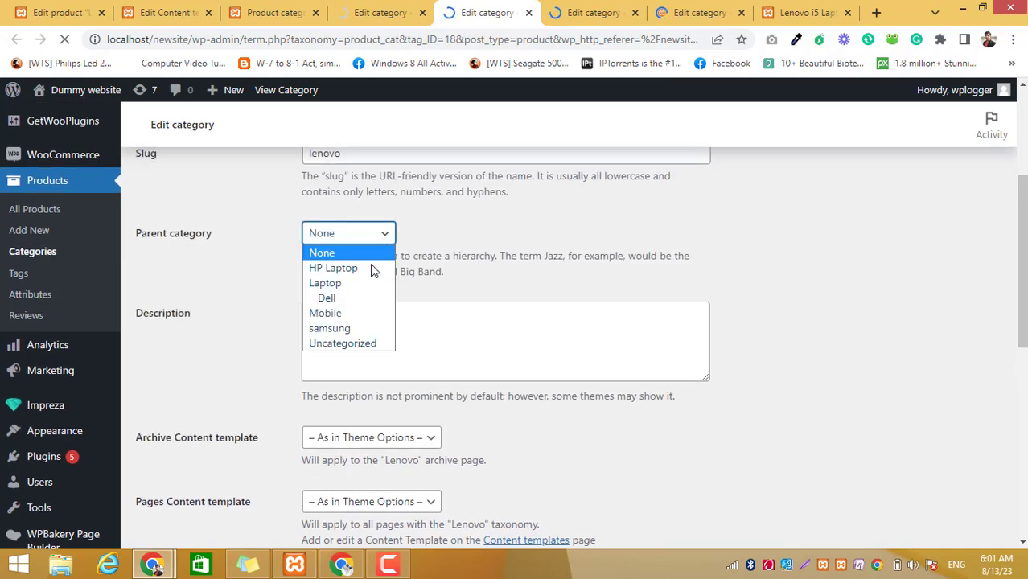
click(367, 280)
scroll(263, 407, down, 2)
scroll(202, 463, down, 5)
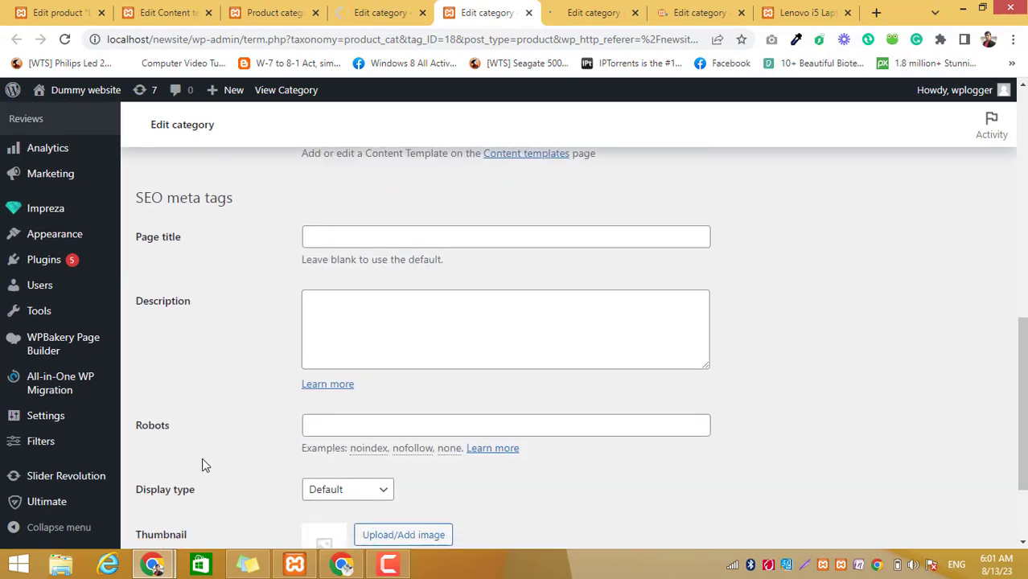
click(159, 486)
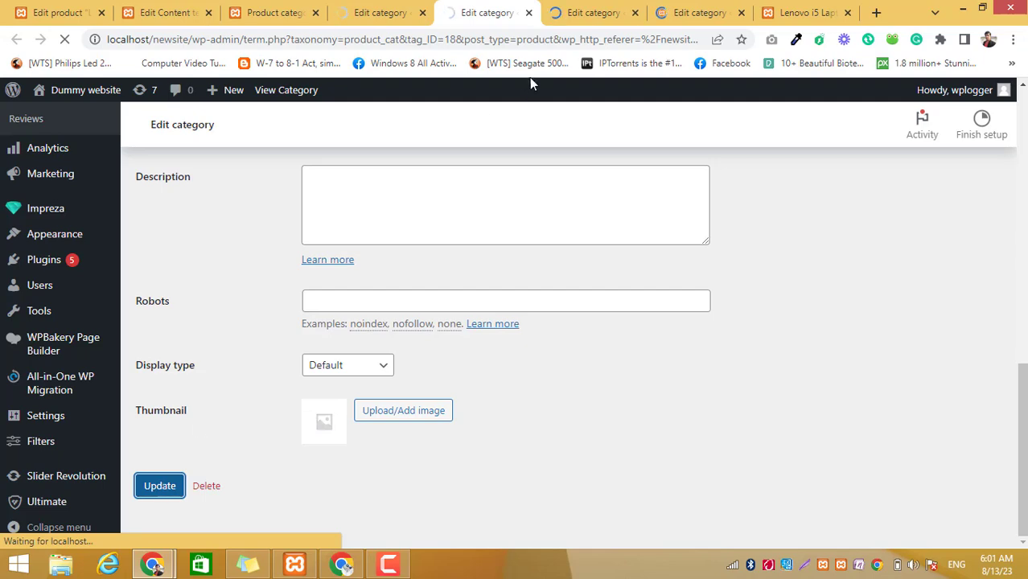
- Assign Laptop as the parent category of samsung and update the category
click(594, 13)
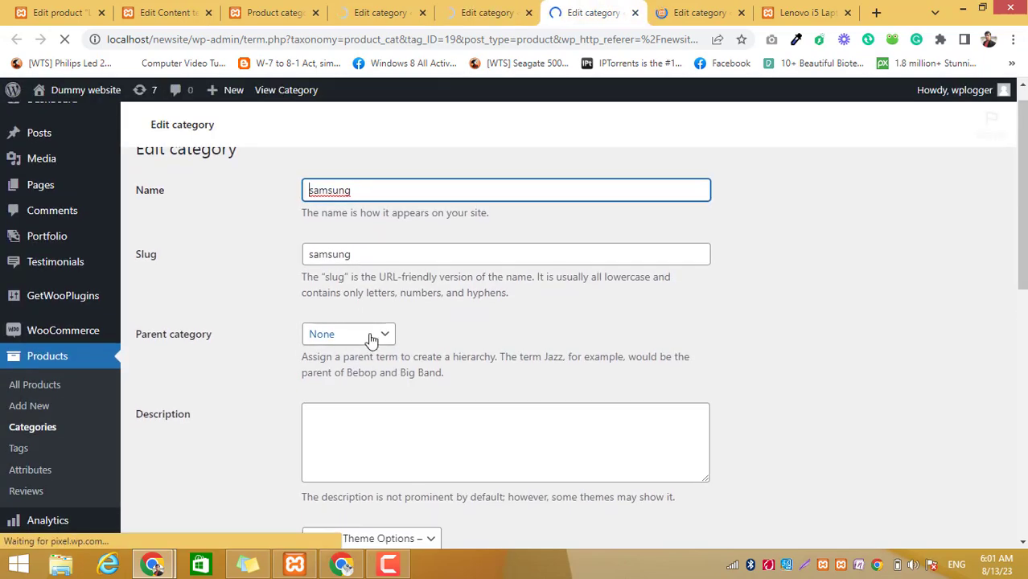
click(366, 337)
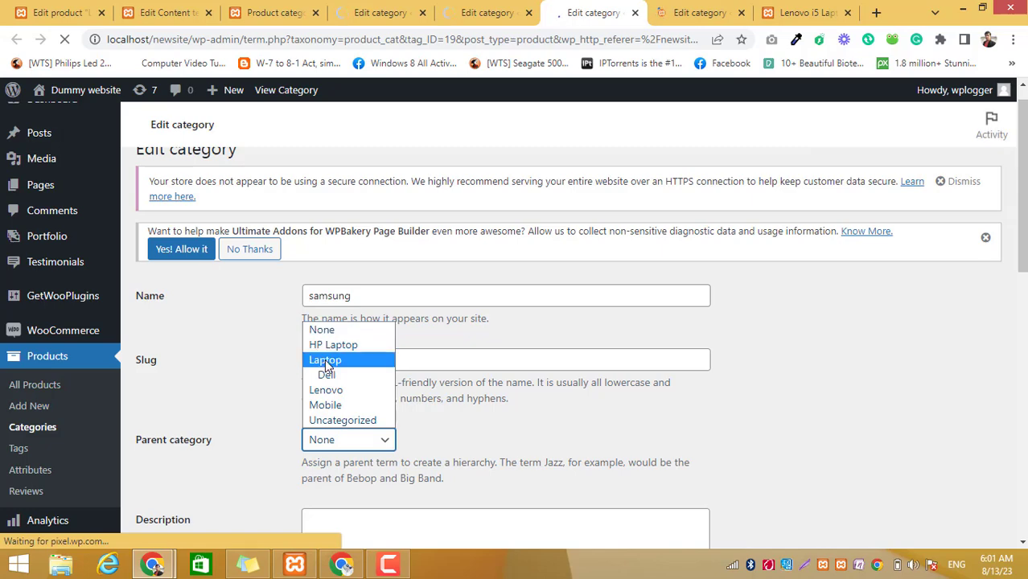
click(326, 362)
scroll(304, 447, down, 10)
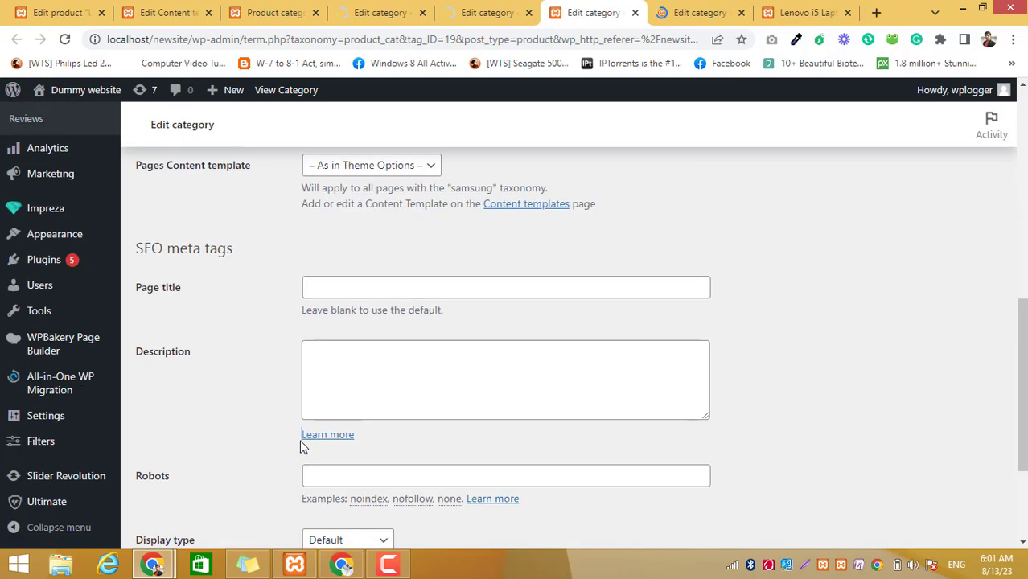
scroll(270, 436, down, 2)
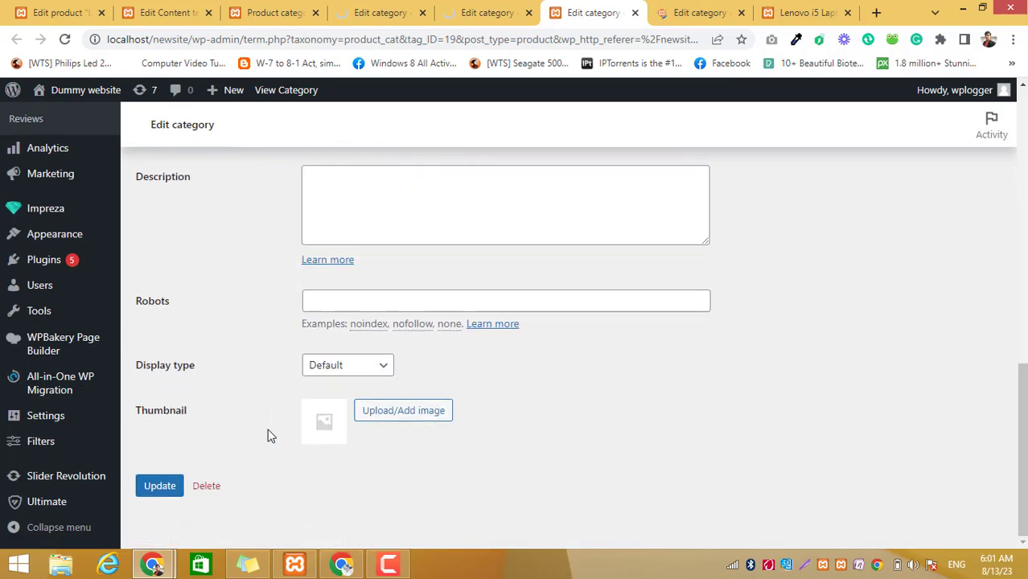
click(160, 487)
- Check the Dell category's saved parent setting and reload the Lenovo i5 Laptop product page to refresh its breadcrumb
click(702, 10)
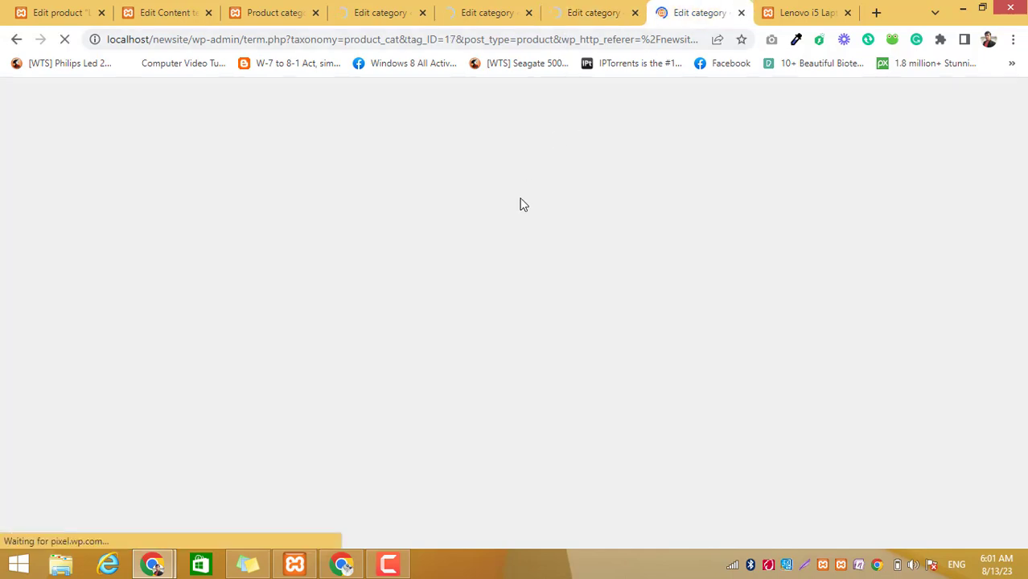
scroll(407, 362, down, 4)
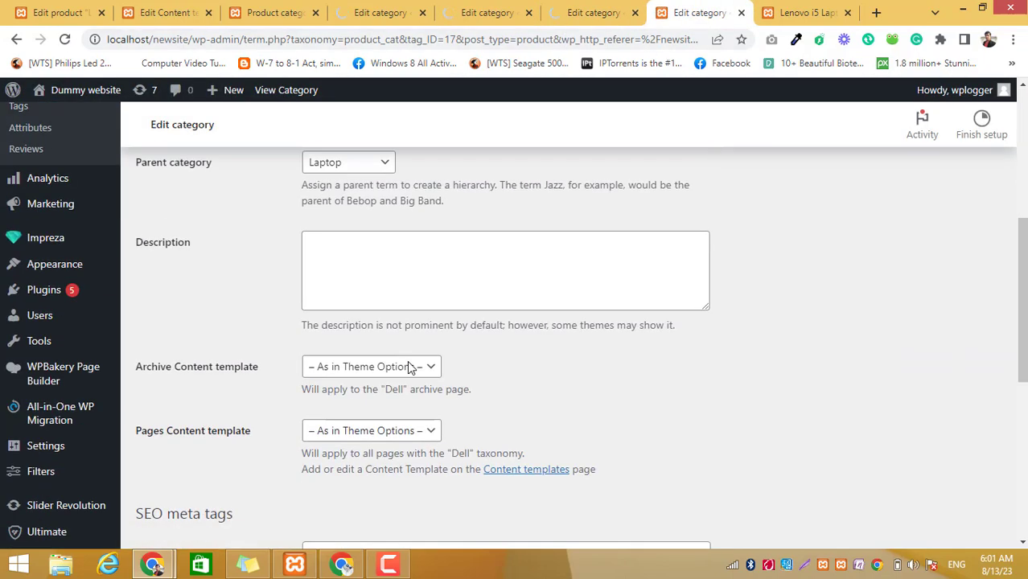
scroll(407, 362, up, 1)
click(804, 12)
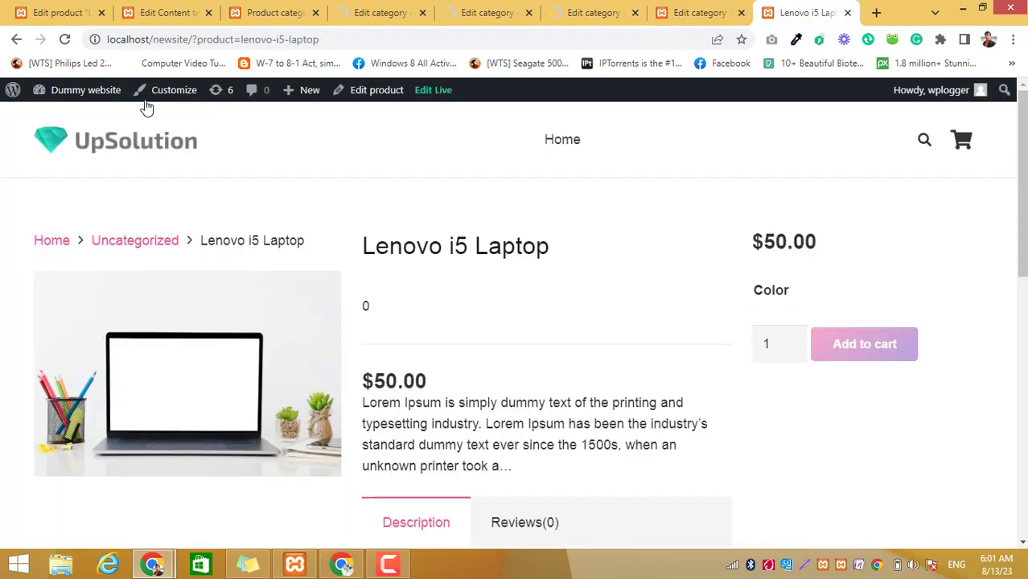
click(65, 39)
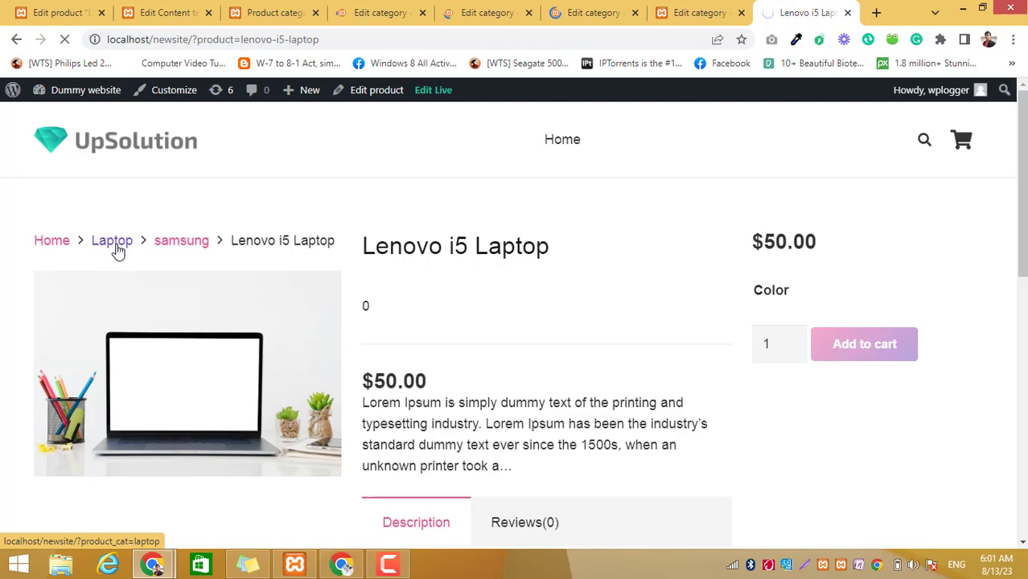
- Open the Laptop category archive from the product's breadcrumb, review the products listed there and go back
click(118, 251)
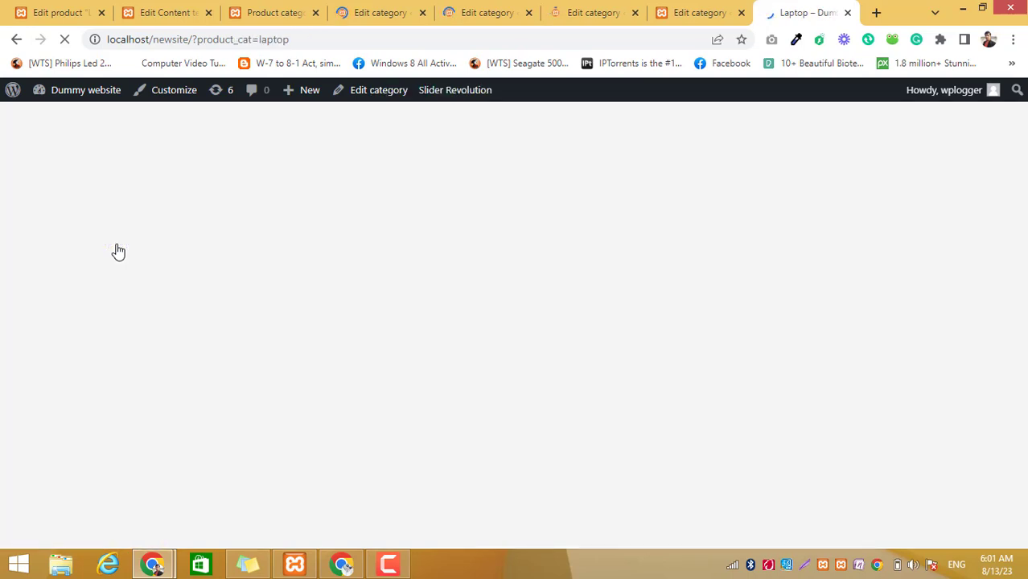
scroll(459, 368, down, 2)
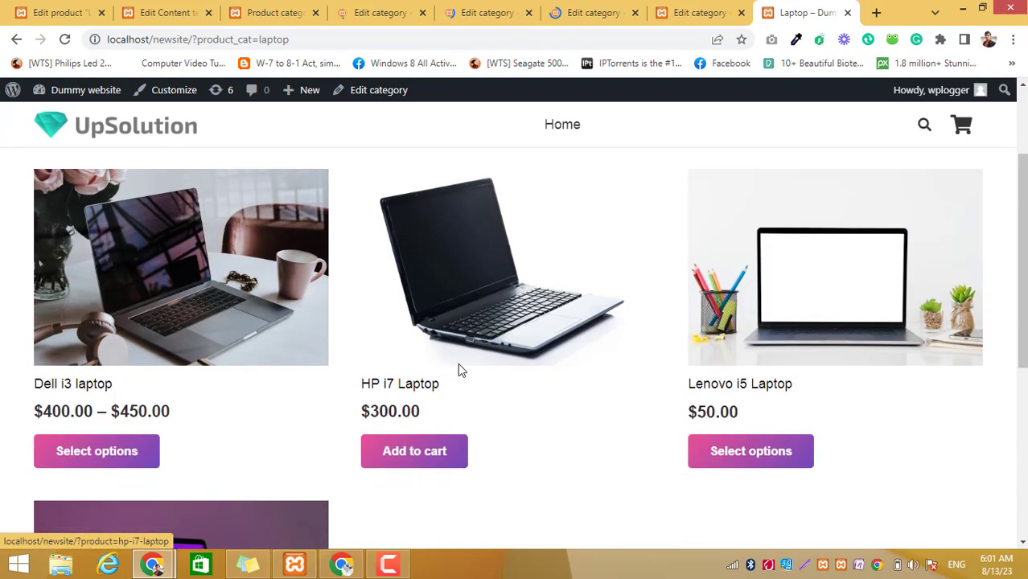
scroll(512, 422, down, 3)
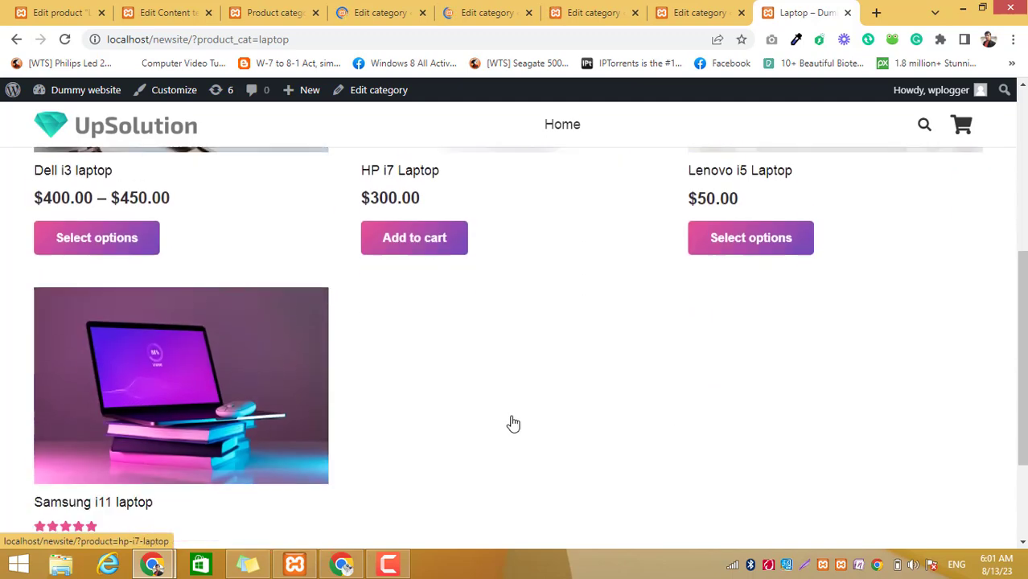
scroll(303, 410, down, 2)
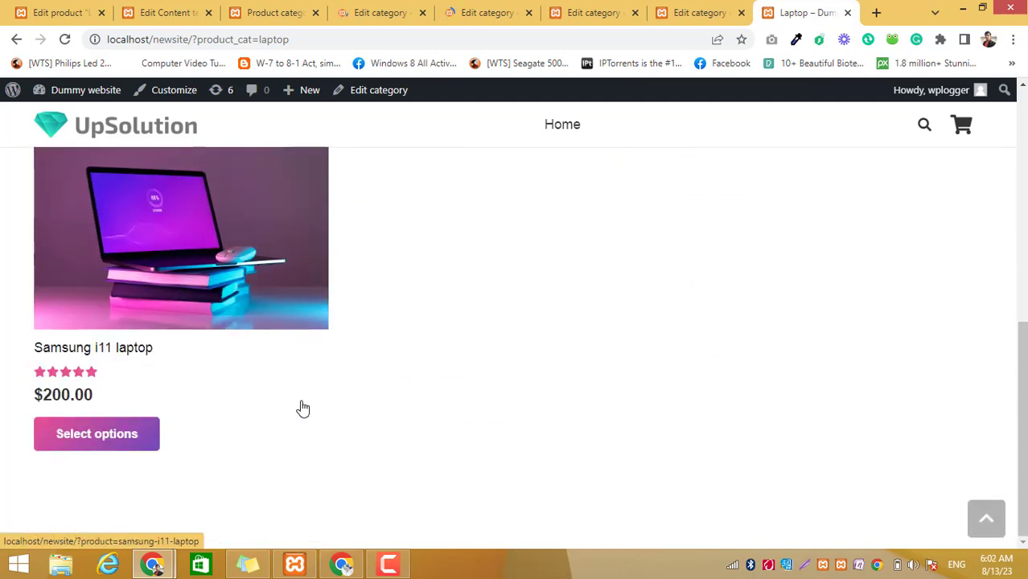
scroll(302, 410, up, 6)
scroll(303, 409, up, 1)
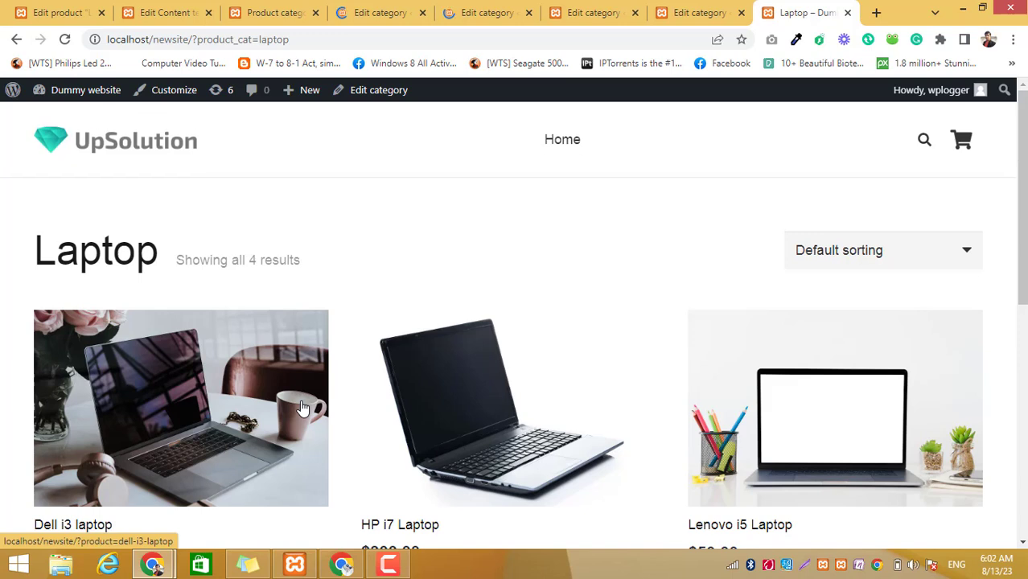
click(17, 41)
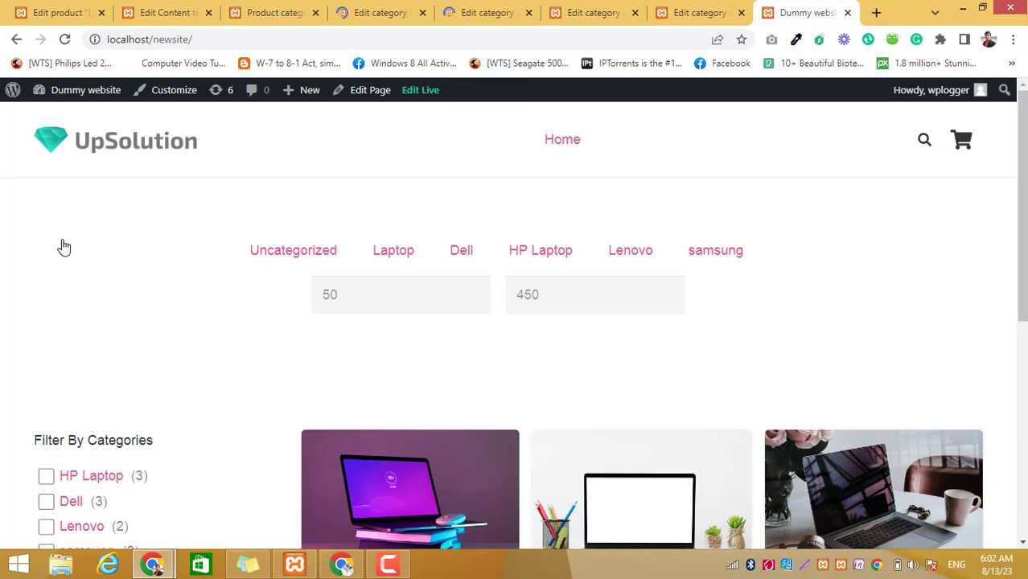
- Filter the home page's product grid by the Laptop category and open the Lenovo i5 Laptop product
scroll(64, 247, down, 2)
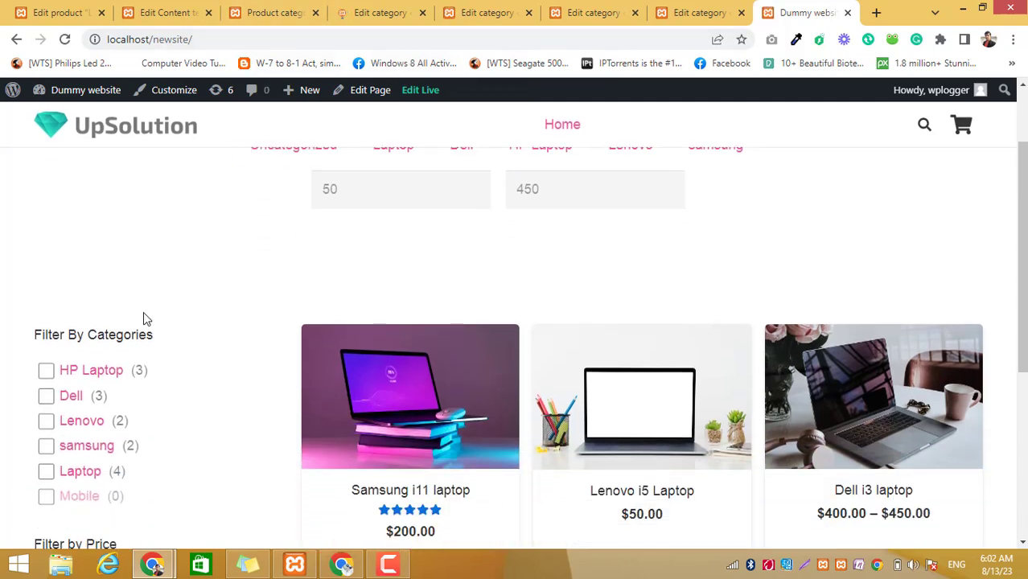
scroll(290, 305, down, 2)
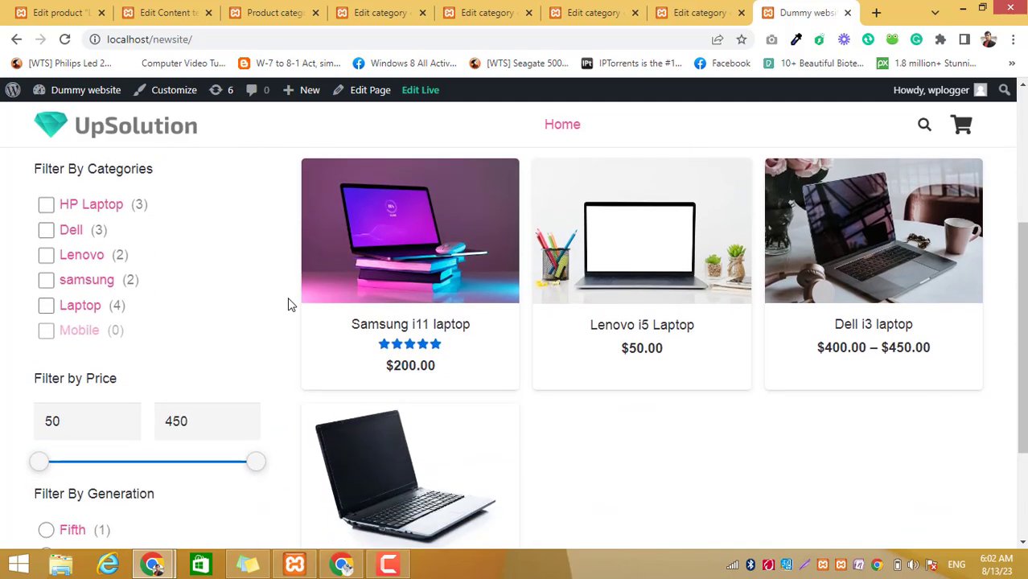
scroll(181, 255, up, 1)
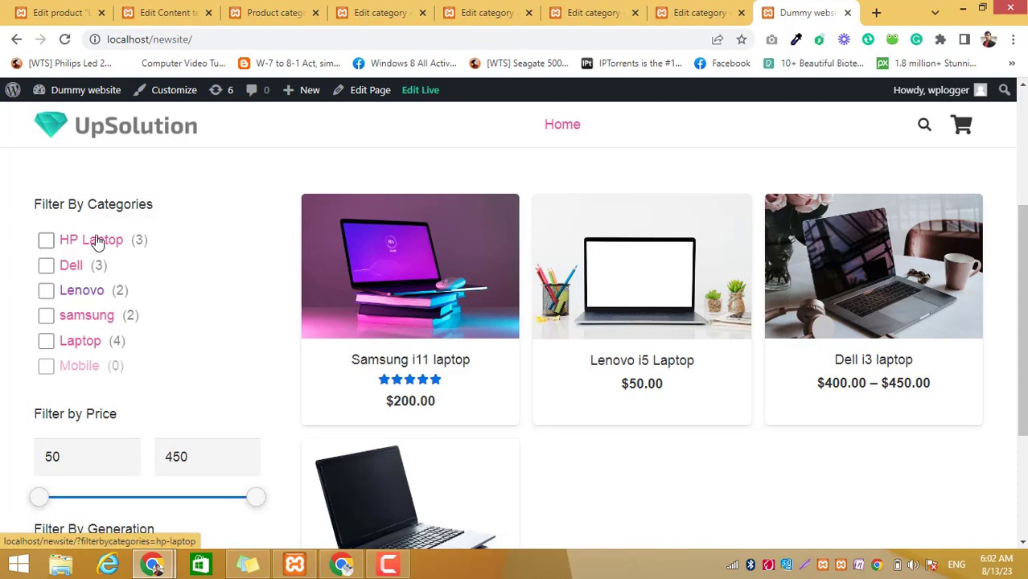
click(46, 343)
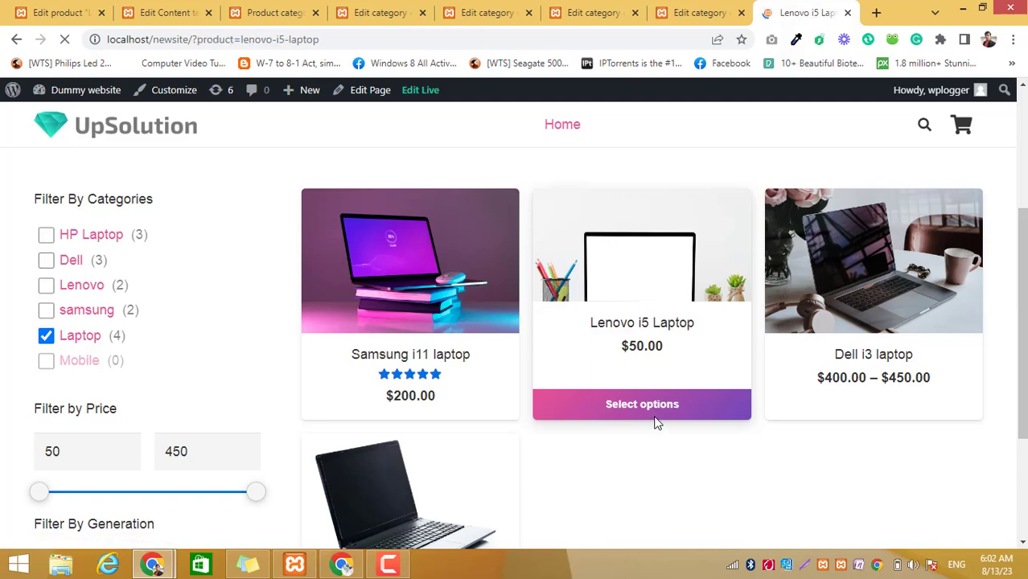
- Review the Lenovo i5 Laptop page, checking its breadcrumb and the related products grid below the description
scroll(517, 377, down, 5)
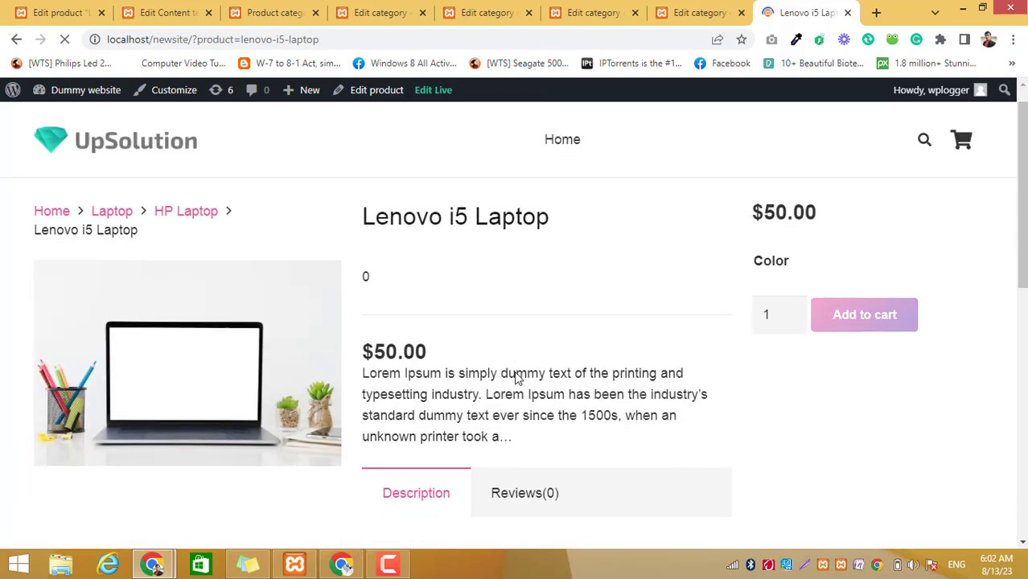
scroll(515, 374, up, 5)
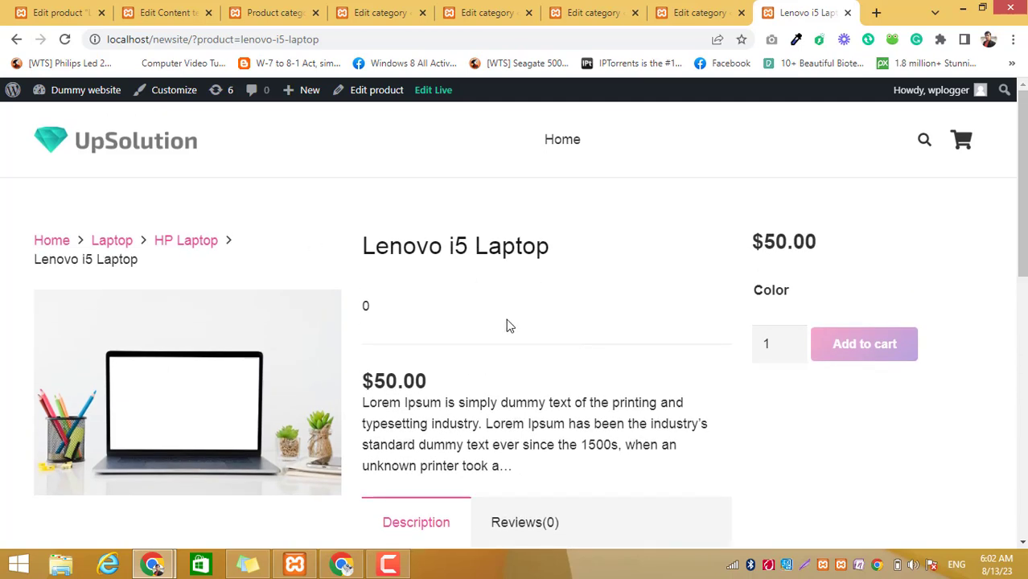
scroll(507, 326, down, 9)
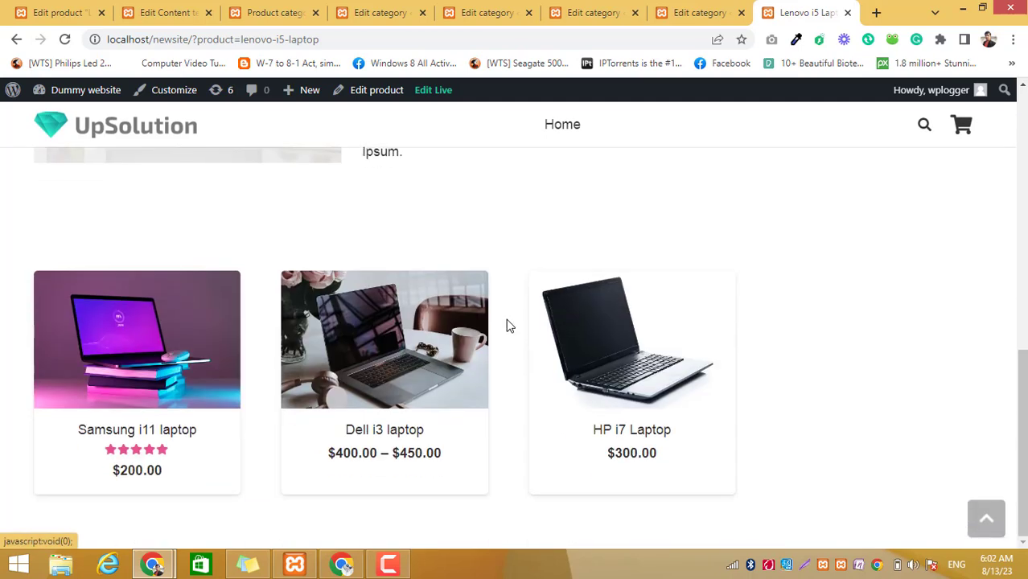
scroll(507, 326, up, 9)
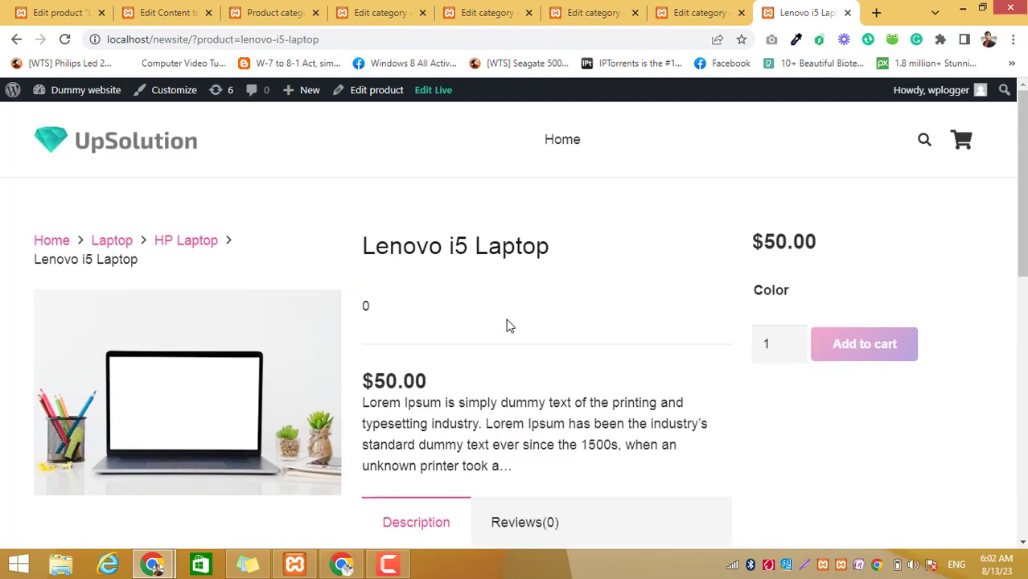
scroll(507, 326, down, 9)
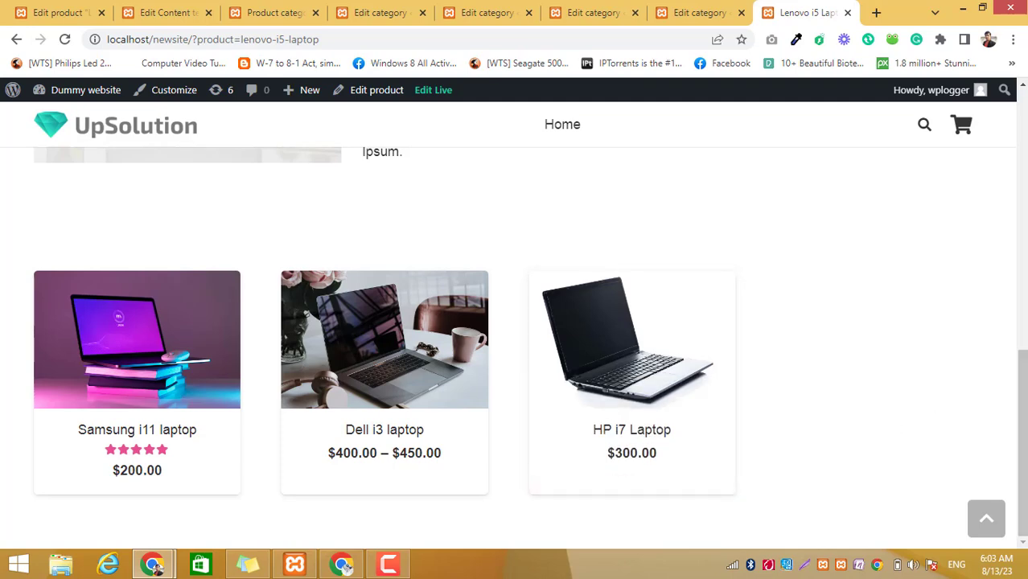
drag(1023, 378, 1023, 158)
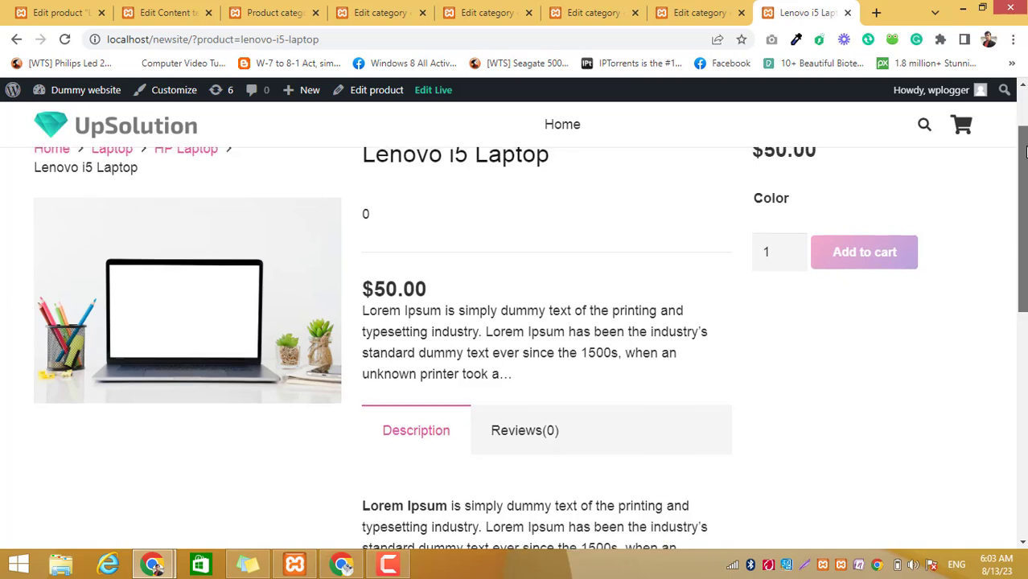
scroll(1025, 158, up, 1)
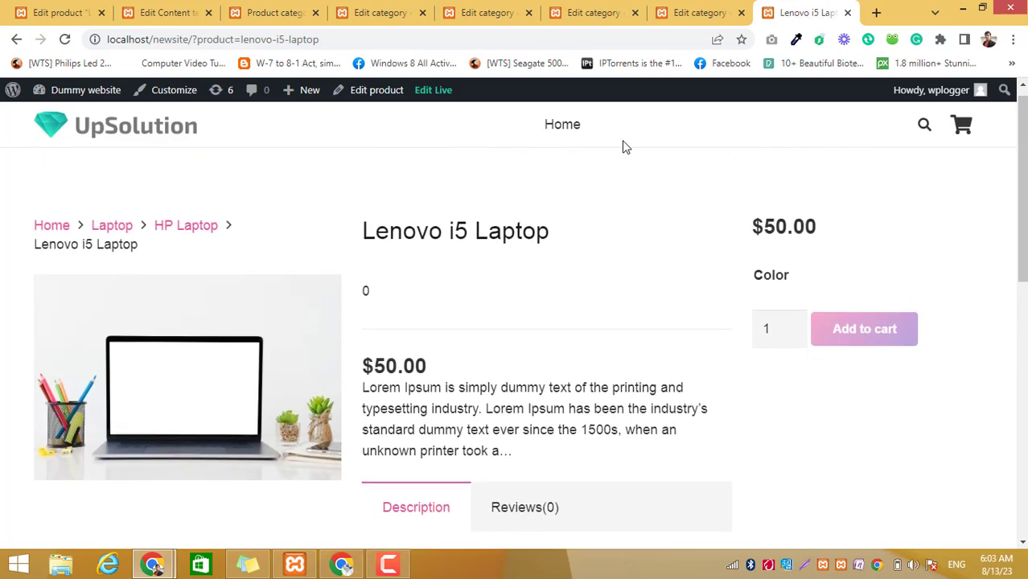